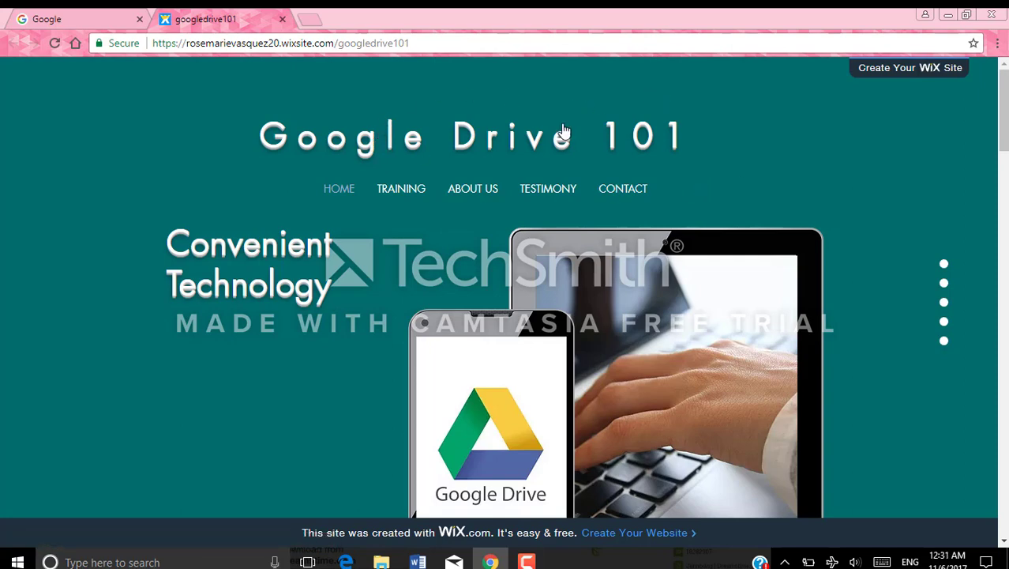
Switch from the Google Drive 101 Wix site to the Google search tab
left_click(55, 17)
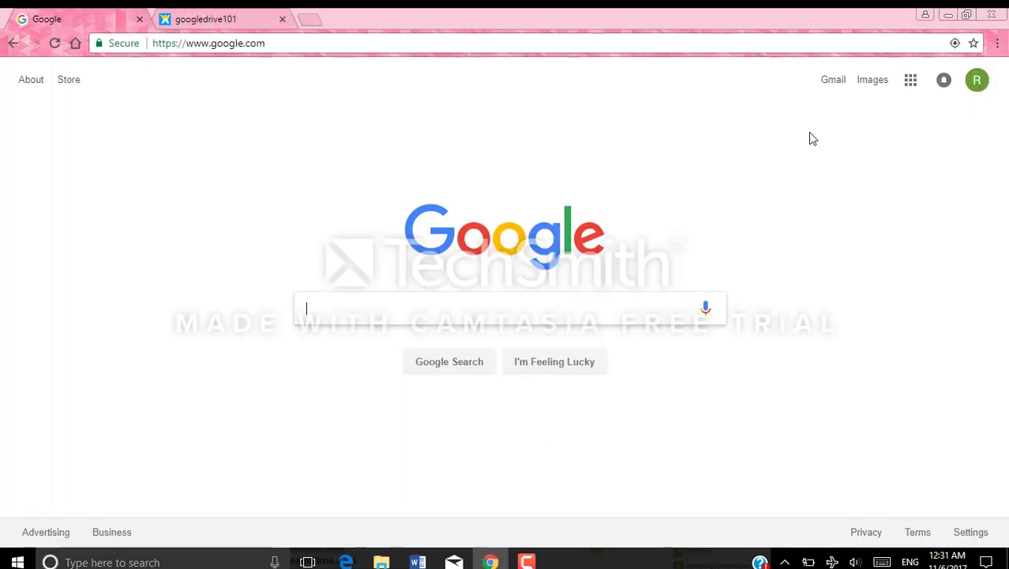
Open Google Drive from the Google apps grid, then go back to the Google homepage
left_click(912, 88)
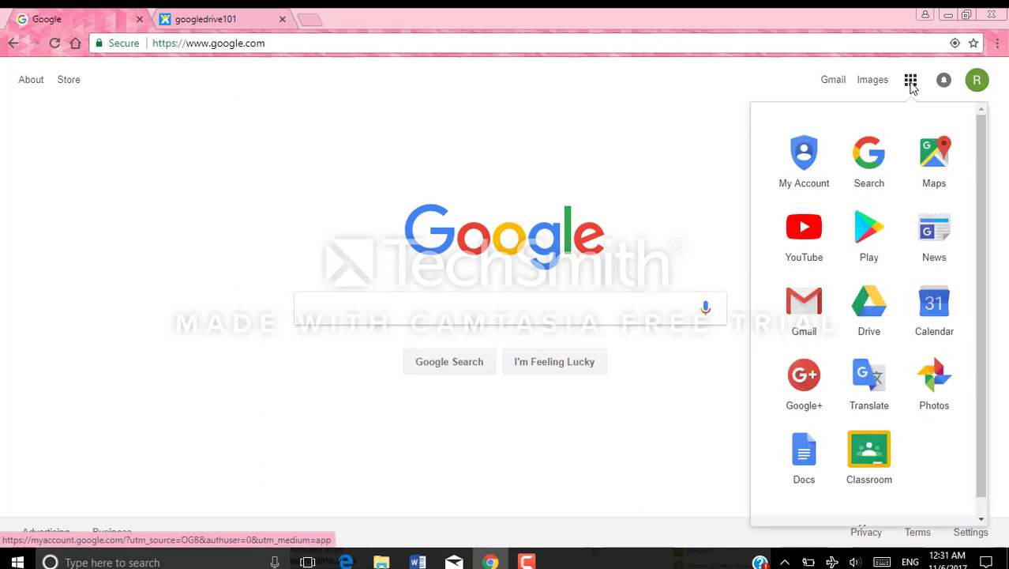
left_click(872, 313)
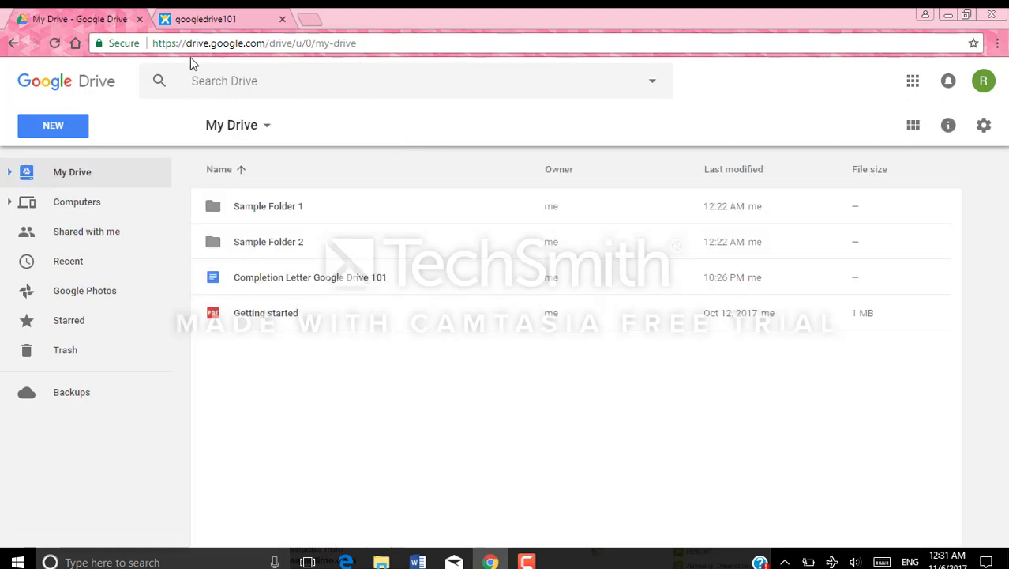
left_click(75, 43)
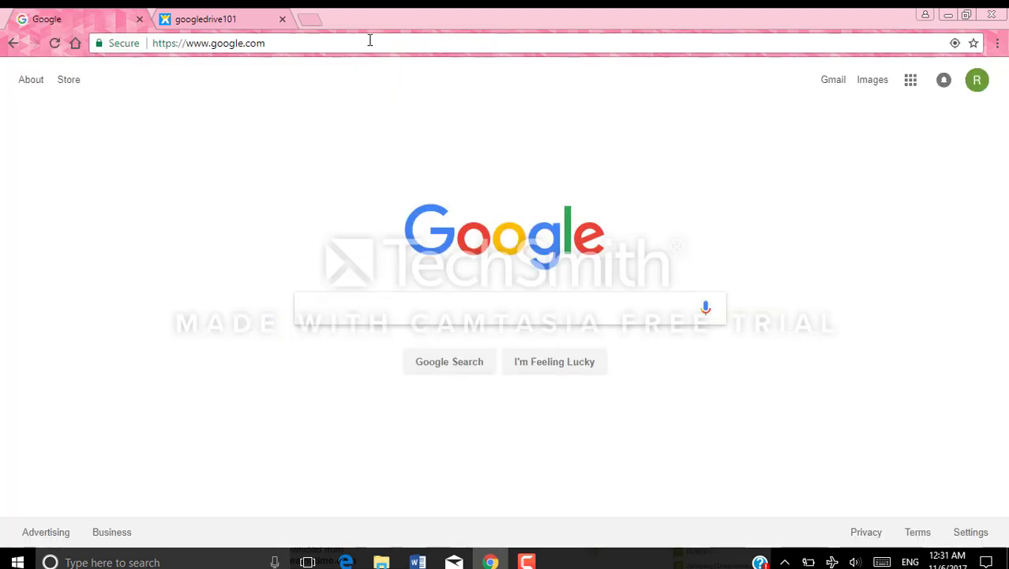
Go to drive.google.com by typing it in the address bar
left_click(367, 39)
key("BackSpace")
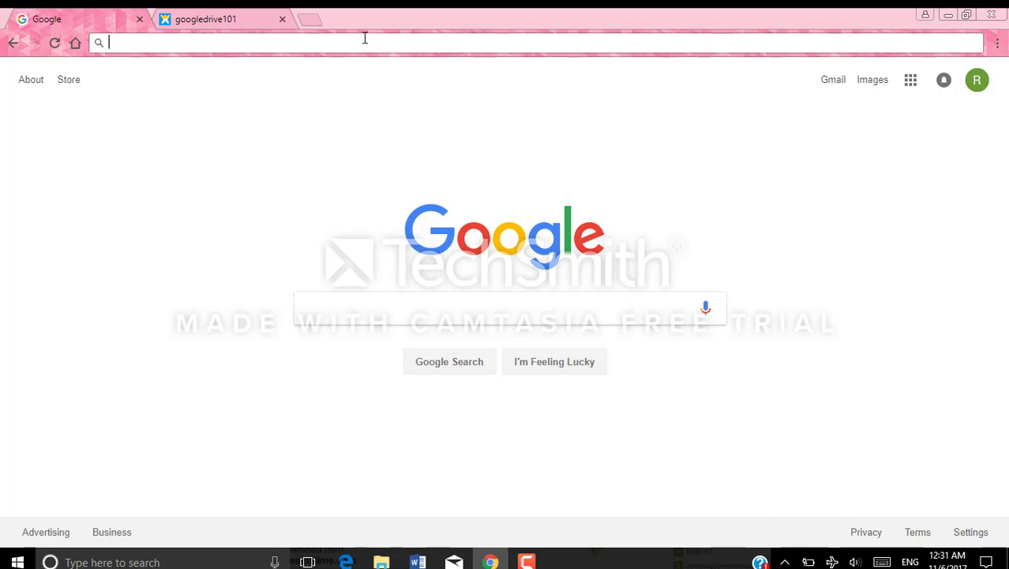
type("d")
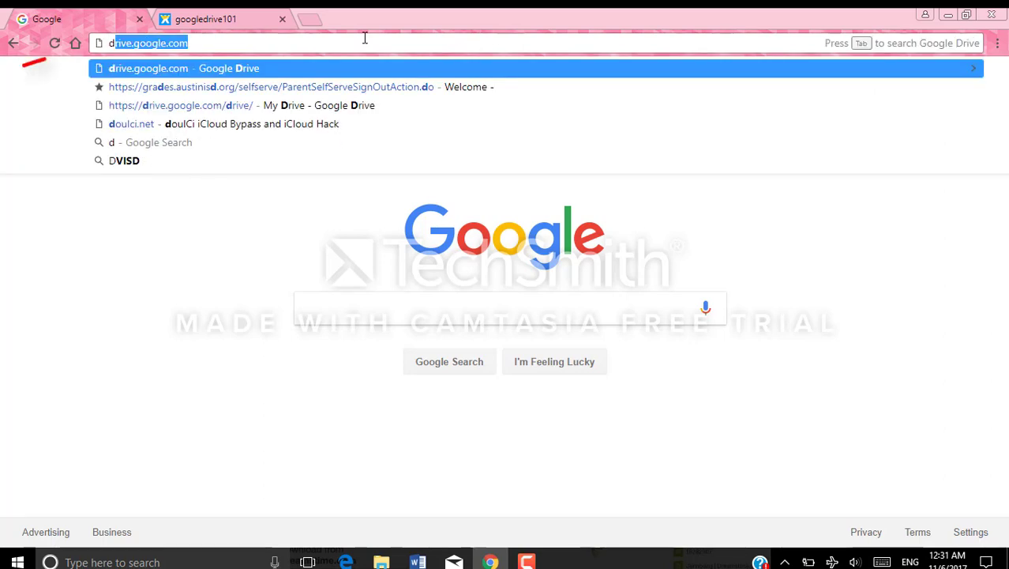
type("rive.")
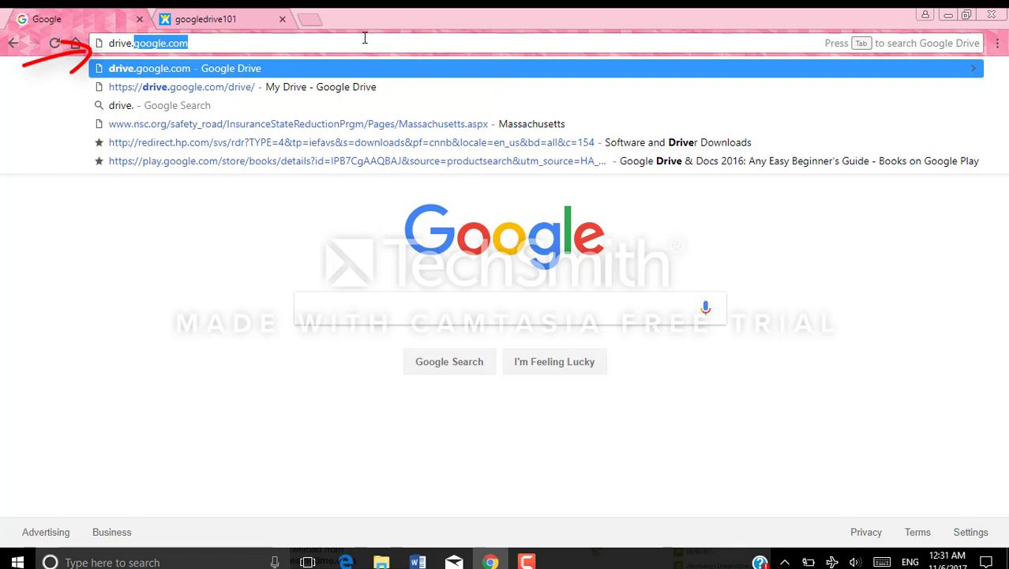
key("Return")
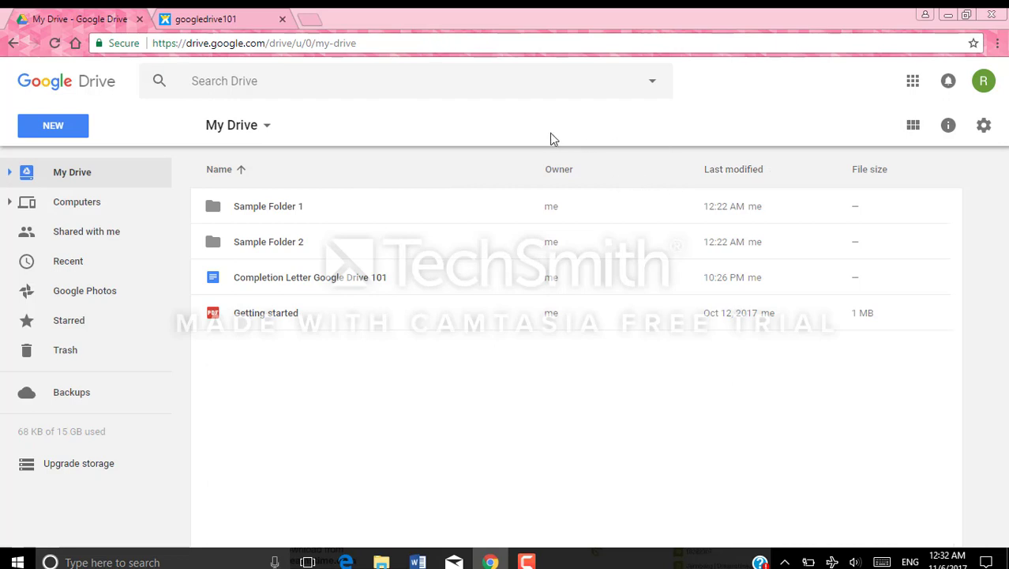
left_click(913, 128)
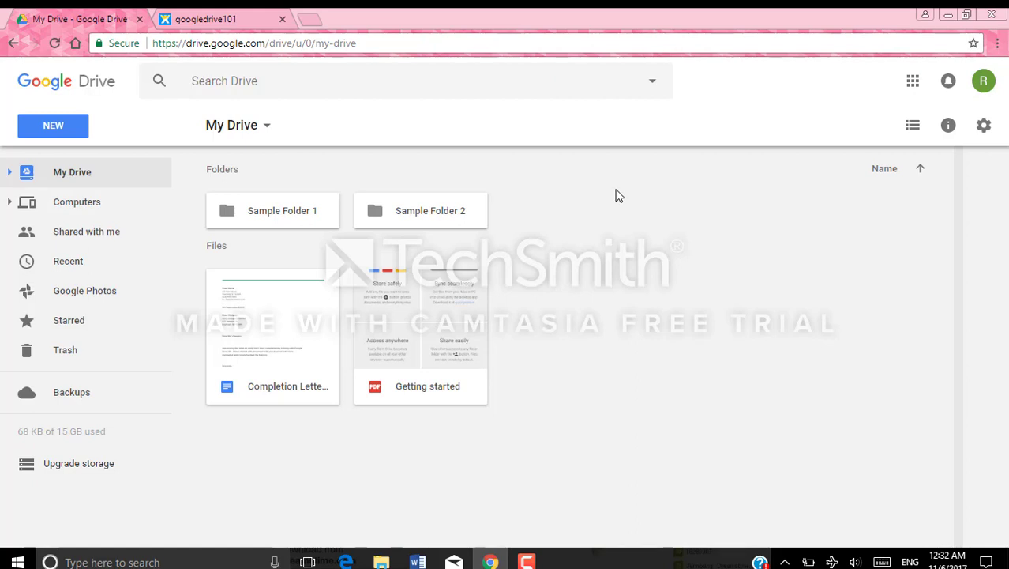
left_click(913, 127)
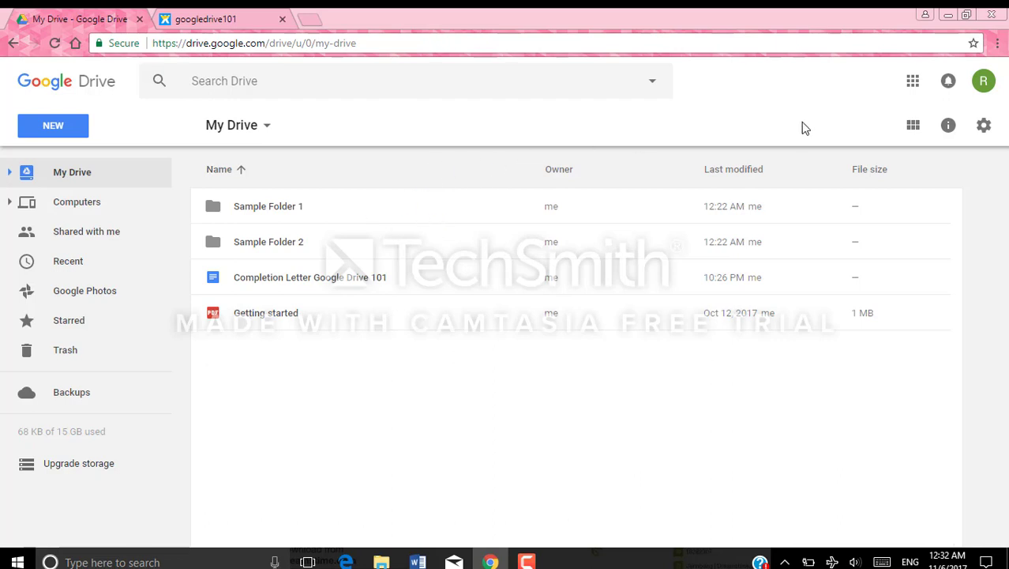
left_click(949, 127)
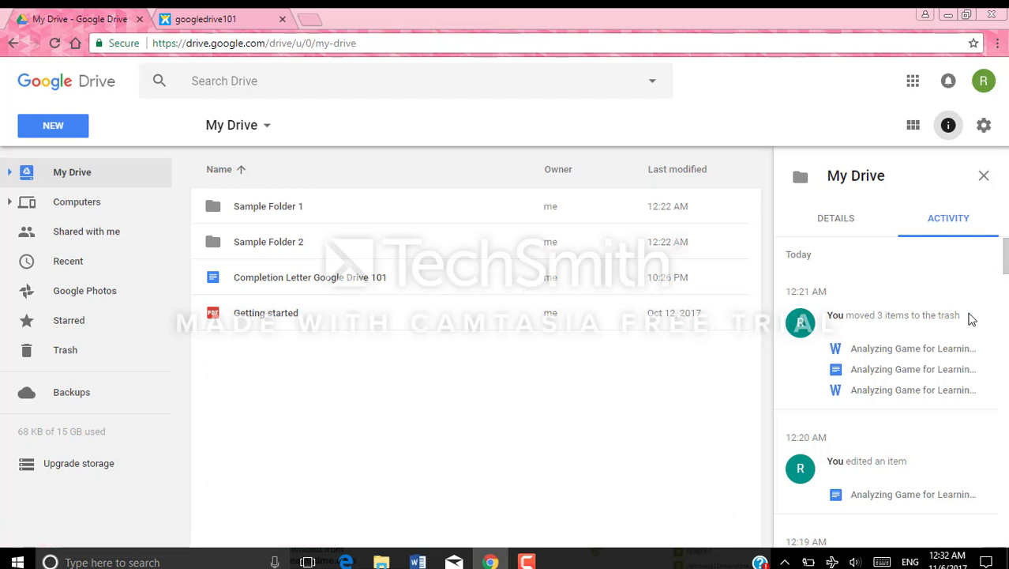
scroll(994, 295, "down", 5)
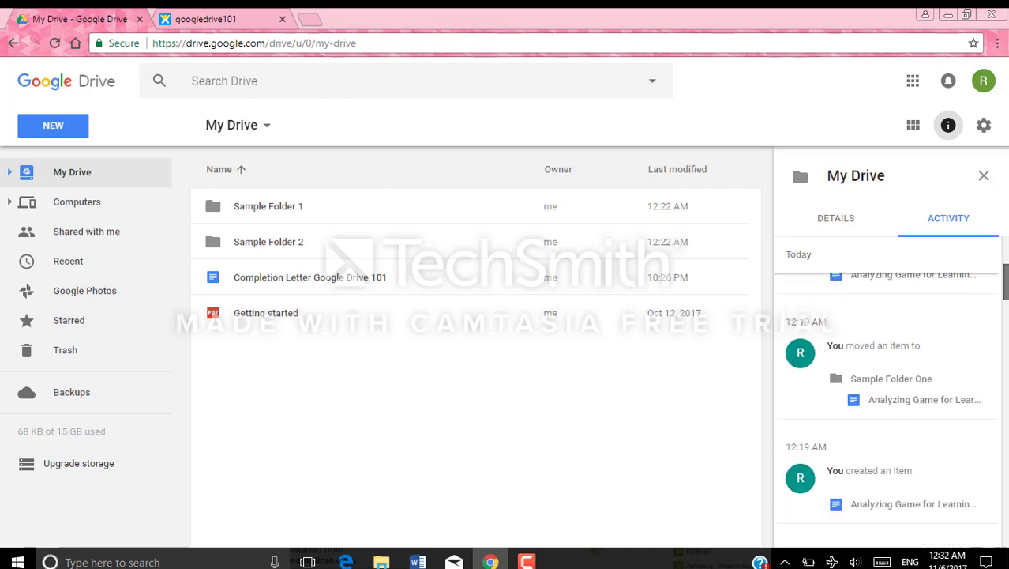
scroll(969, 299, "up", 5)
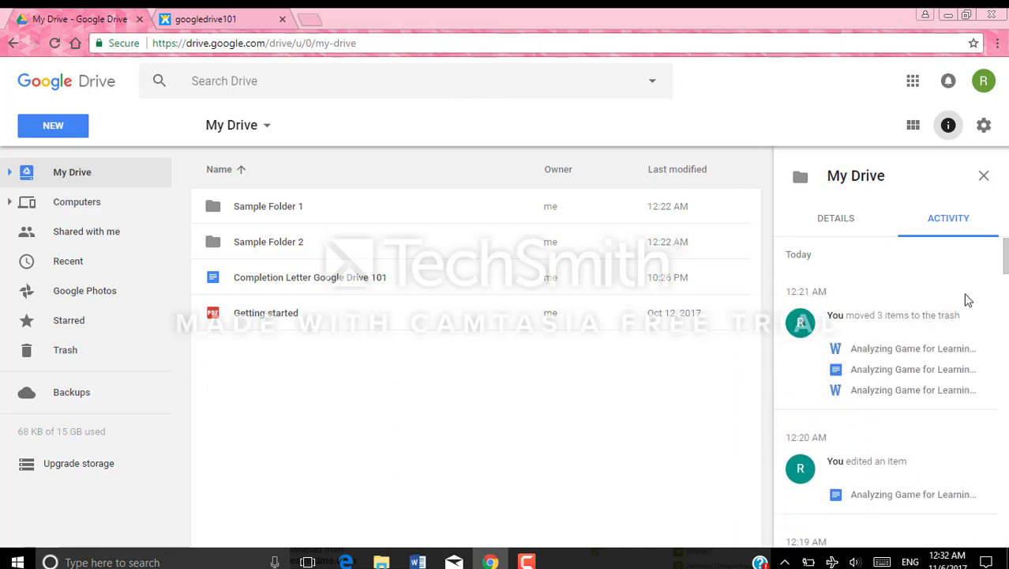
left_click_drag(1006, 263, 1006, 315)
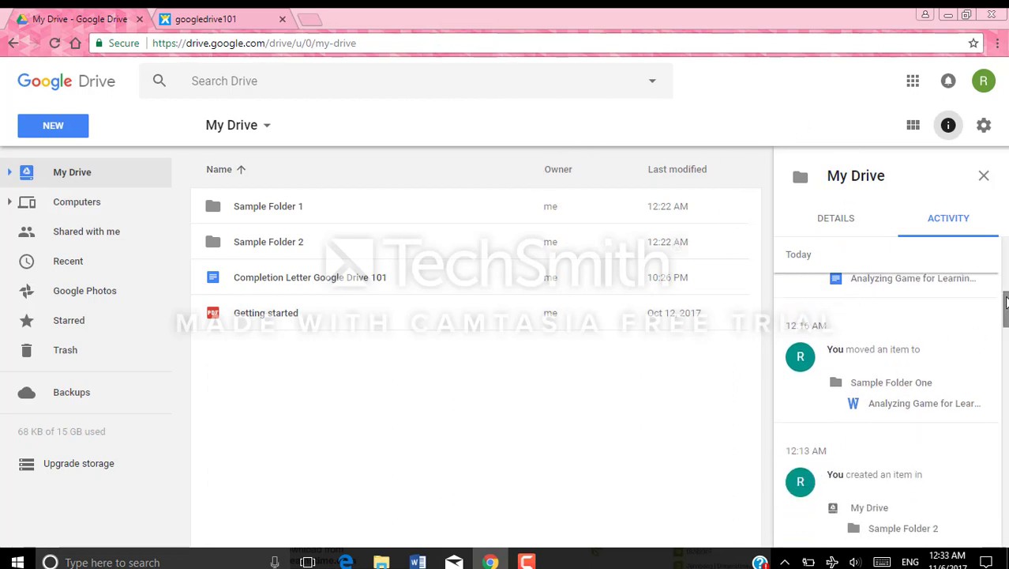
left_click_drag(1005, 313, 1006, 254)
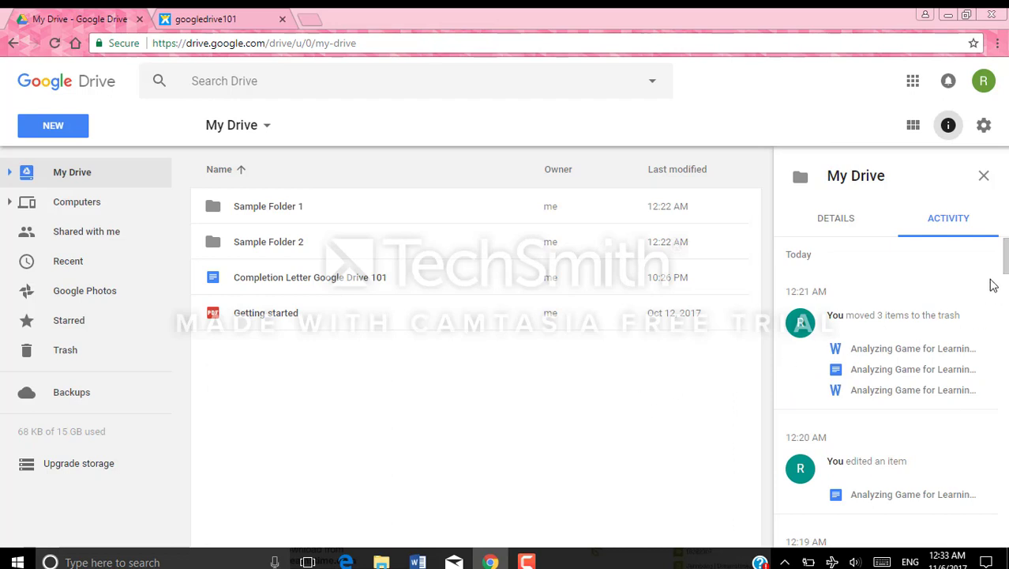
left_click(984, 177)
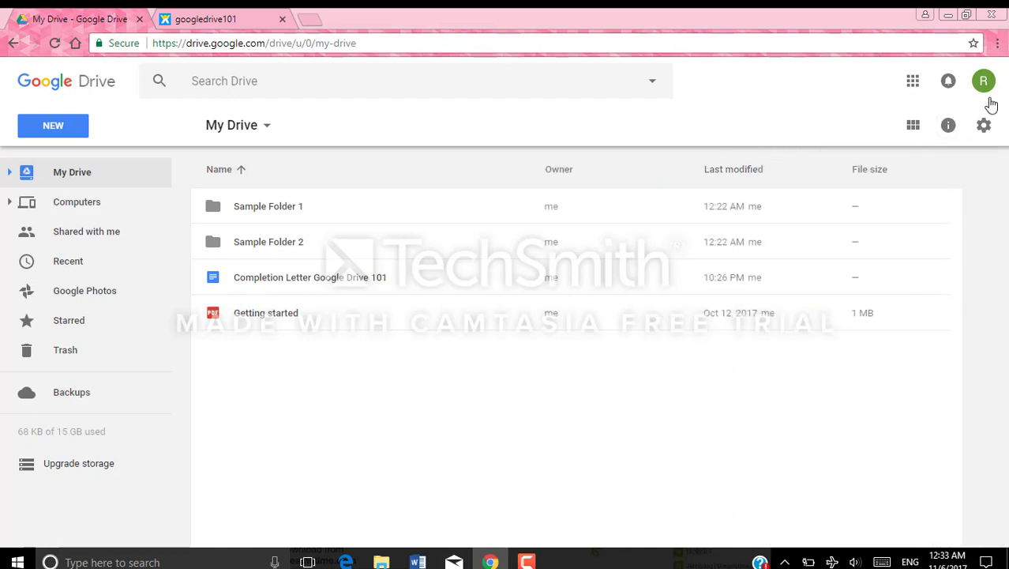
left_click(984, 125)
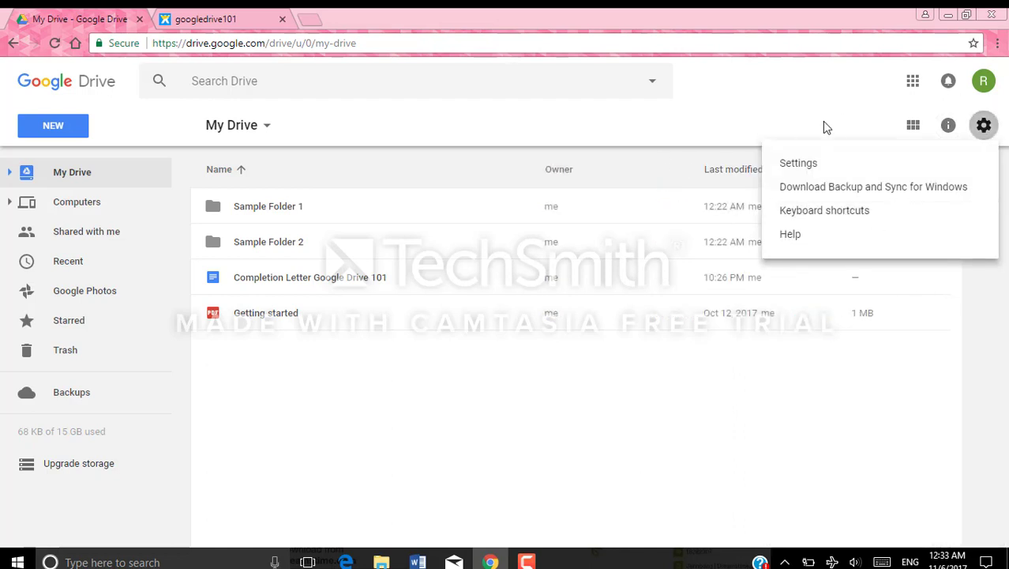
left_click(798, 165)
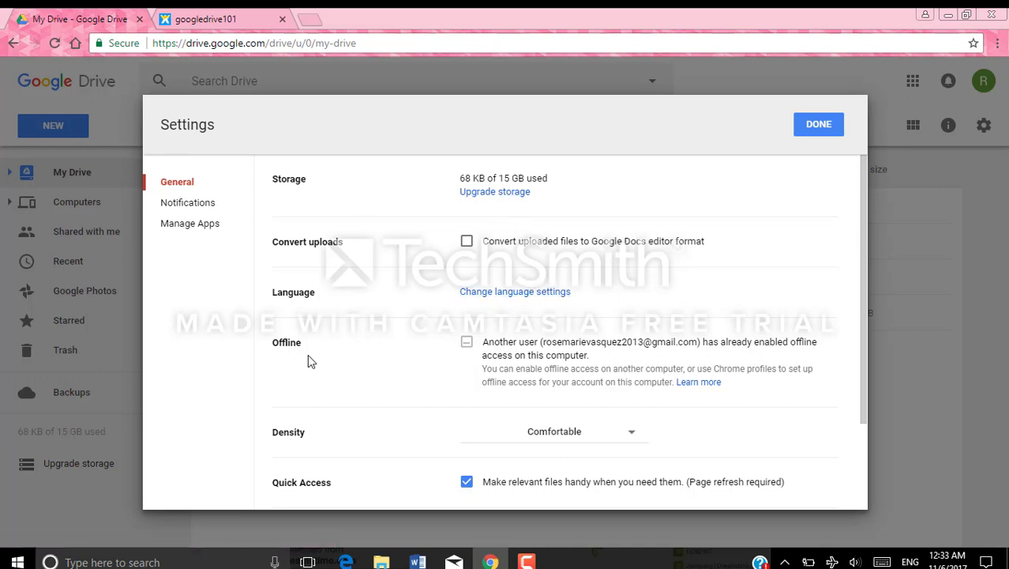
scroll(352, 373, "down", 3)
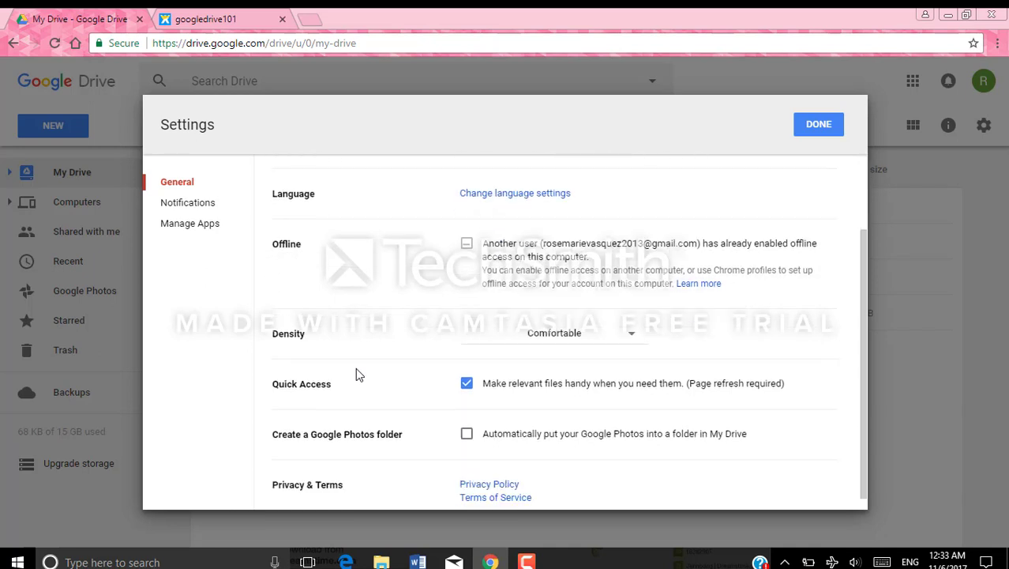
scroll(363, 378, "down", 1)
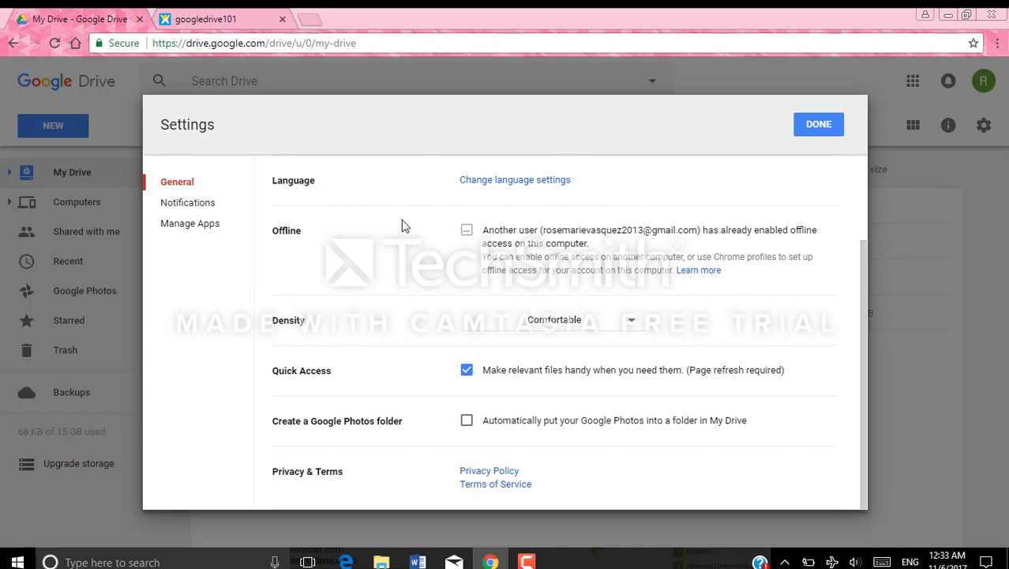
left_click(189, 205)
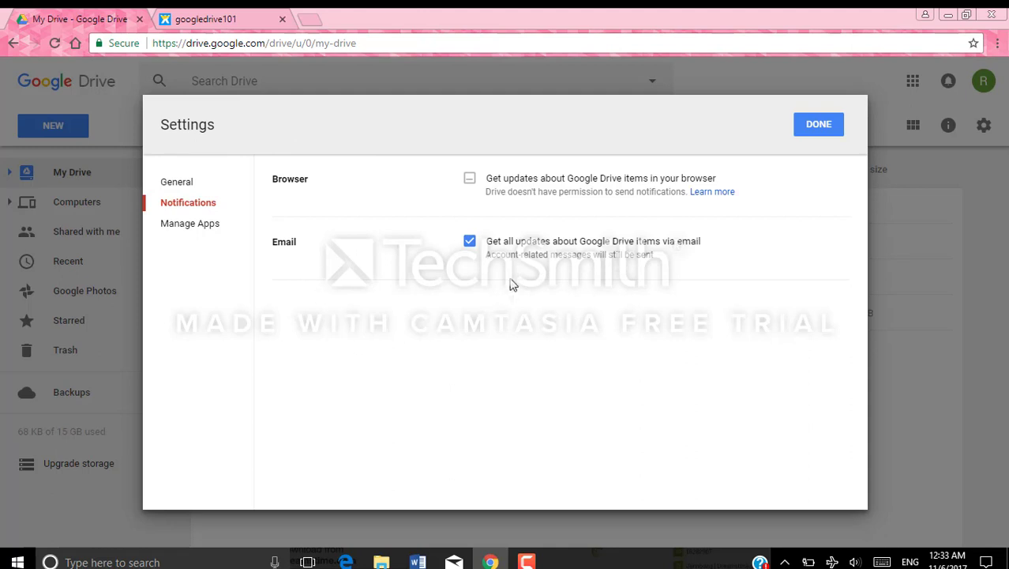
left_click(189, 226)
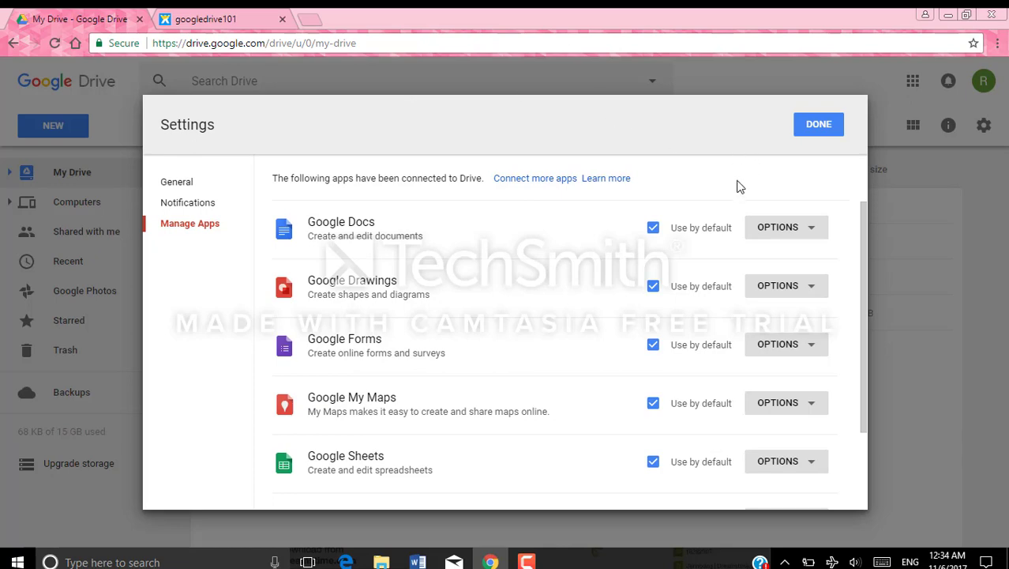
left_click(819, 125)
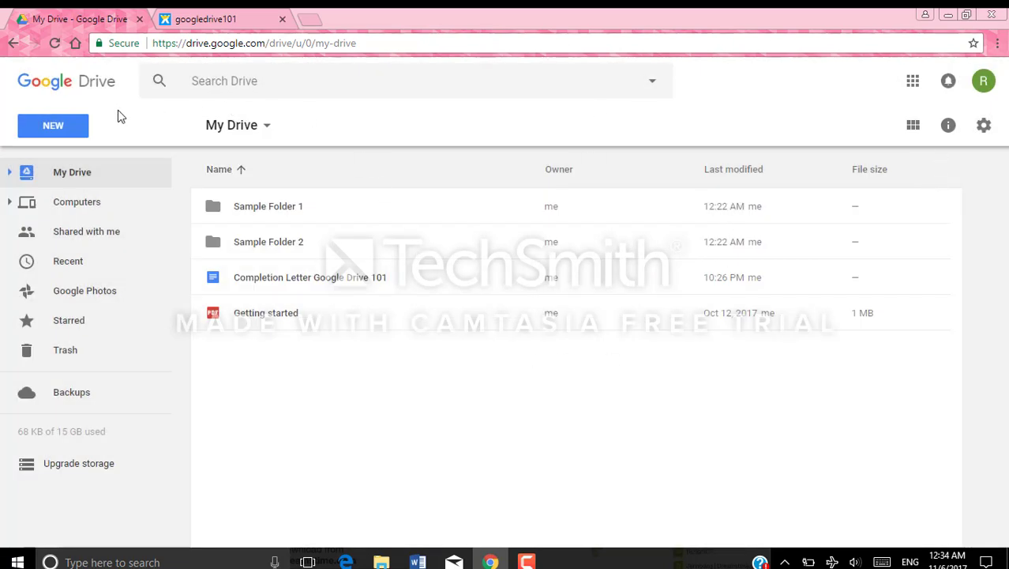
left_click(56, 132)
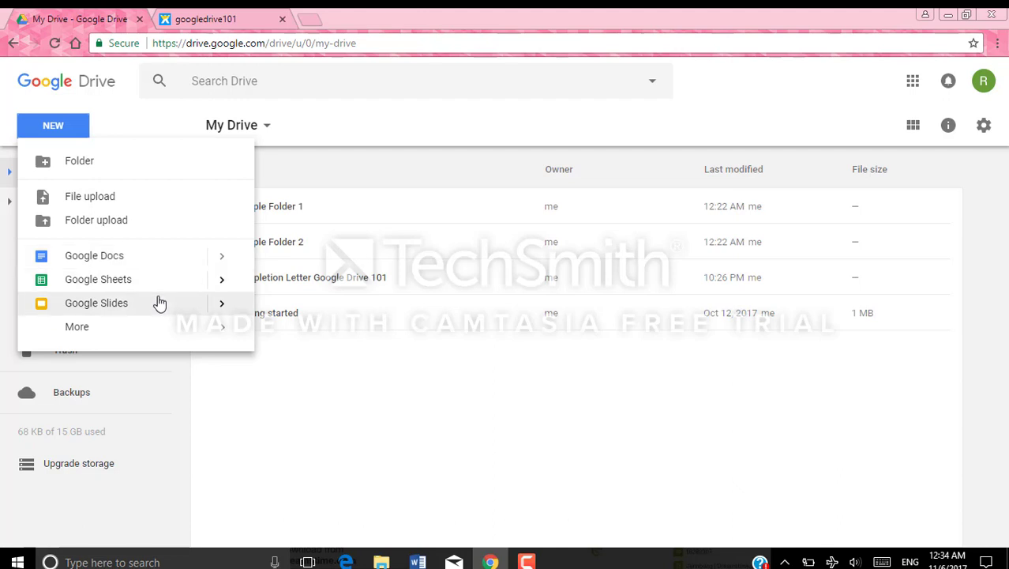
left_click(113, 332)
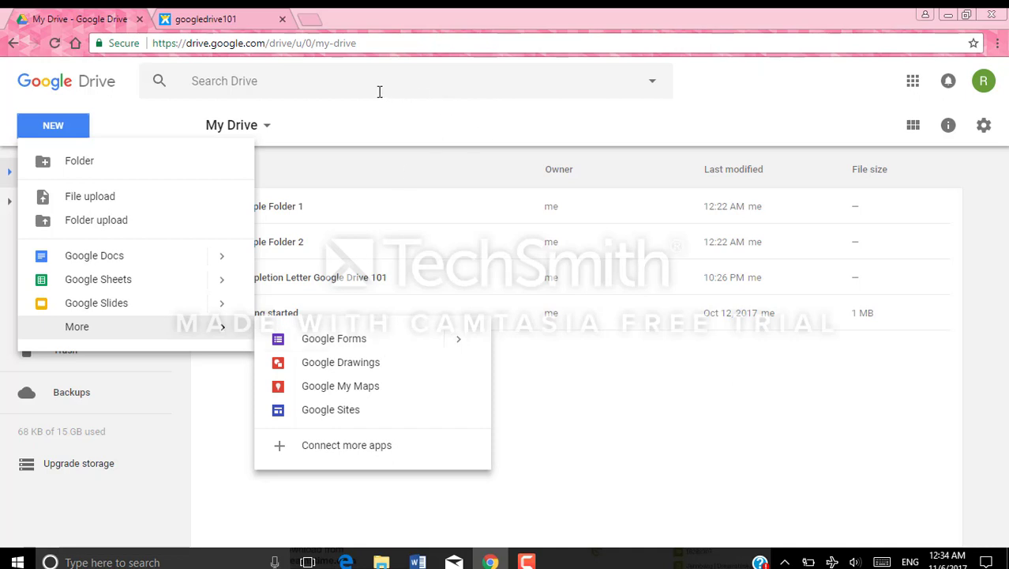
left_click(118, 128)
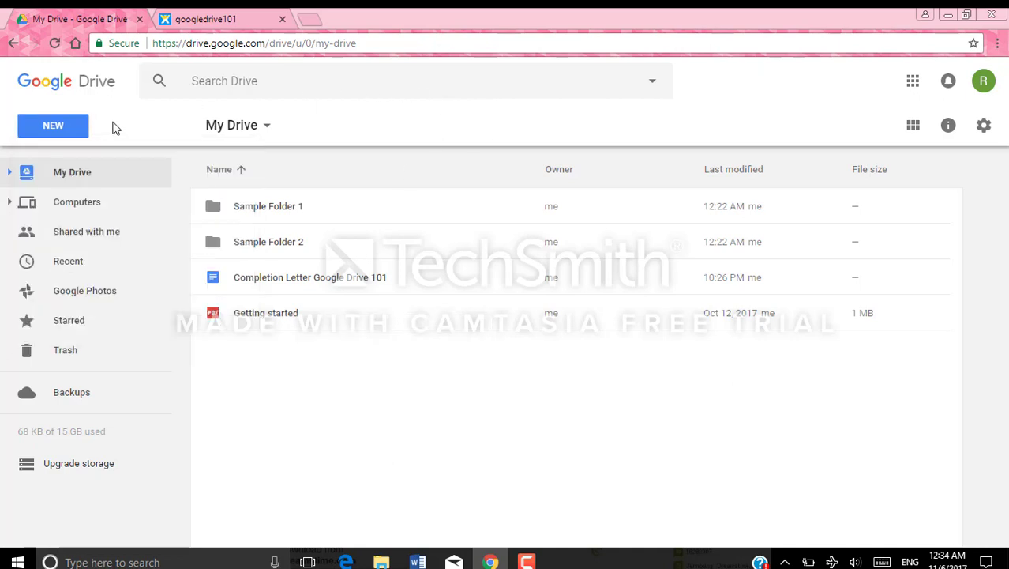
Browse the Computers, Shared with me, Recent, Google Photos and Starred sections in turn
left_click(92, 208)
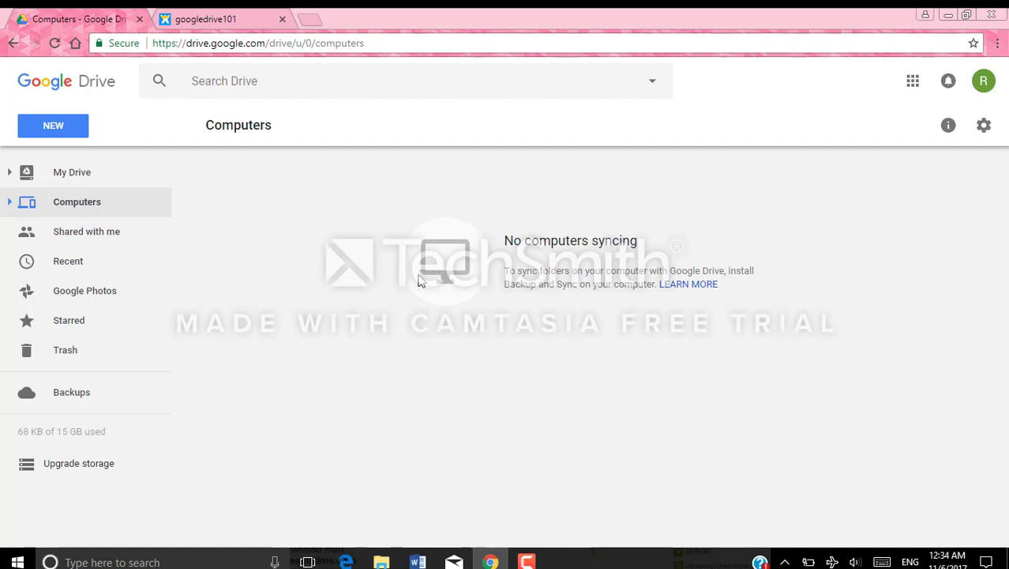
left_click(108, 237)
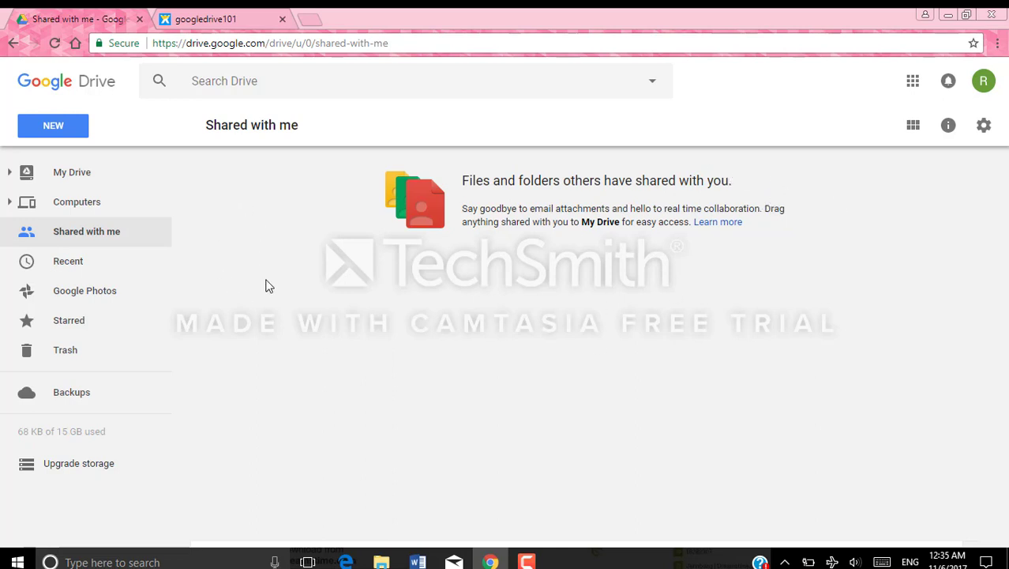
left_click(78, 268)
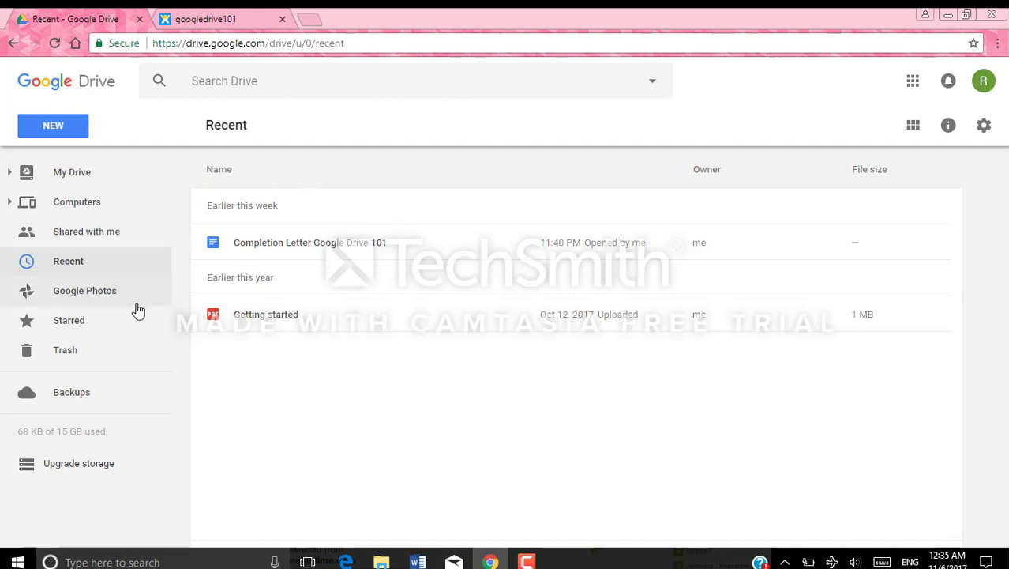
left_click(111, 297)
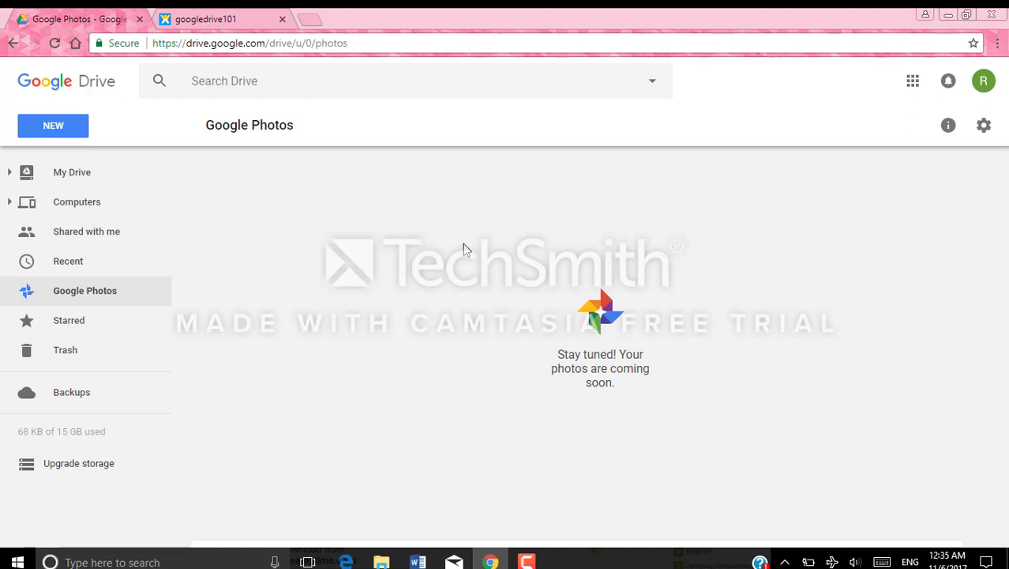
left_click(84, 327)
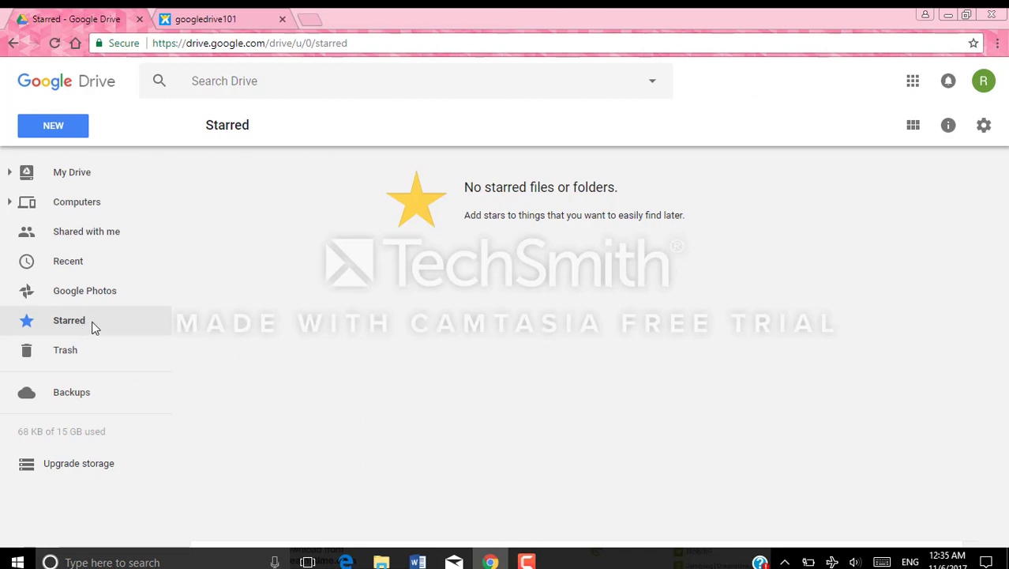
View the Trash and the empty Backups page, and check storage use of 68 KB of 15 GB
left_click(108, 356)
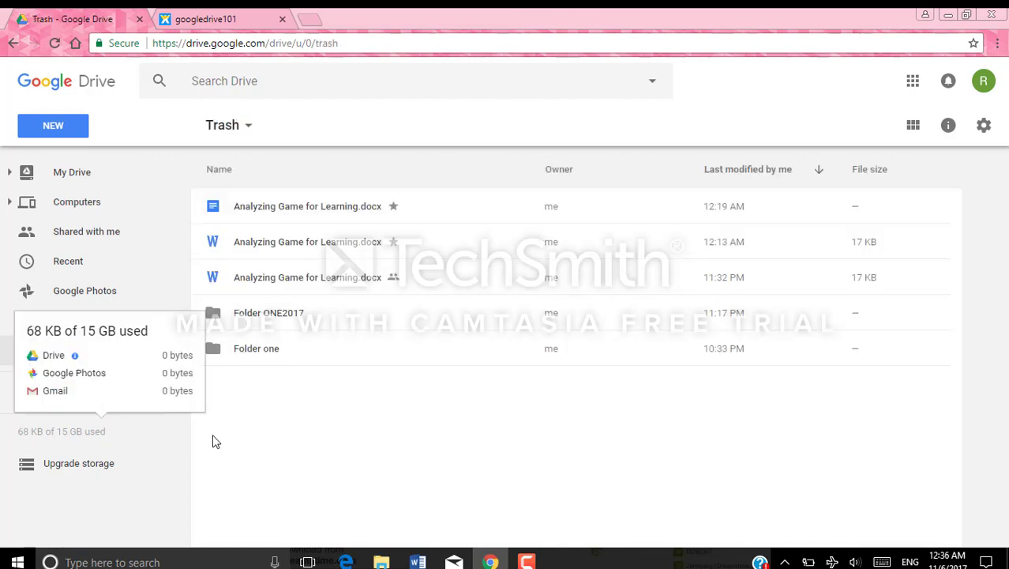
left_click(116, 400)
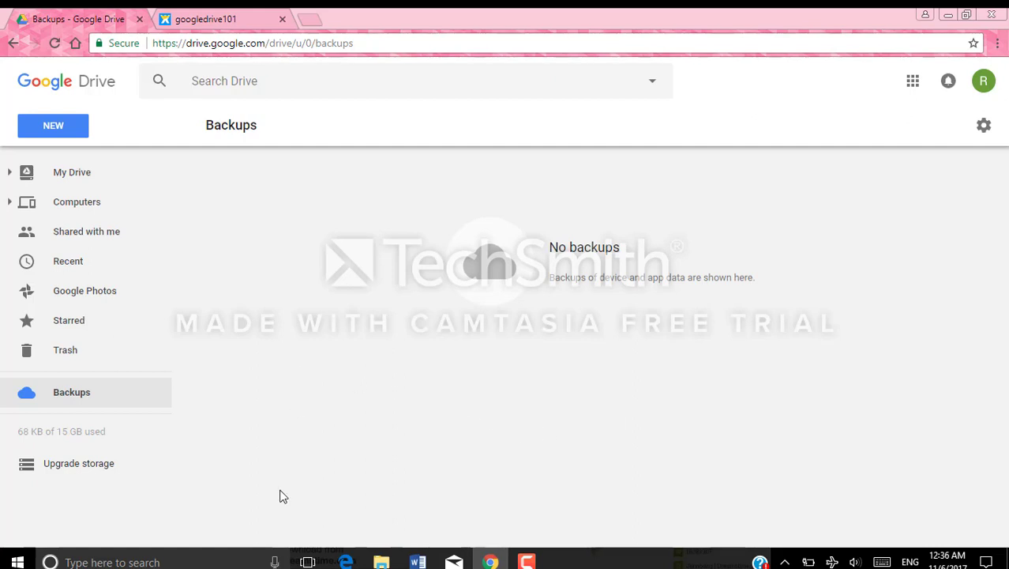
mouse_move(97, 464)
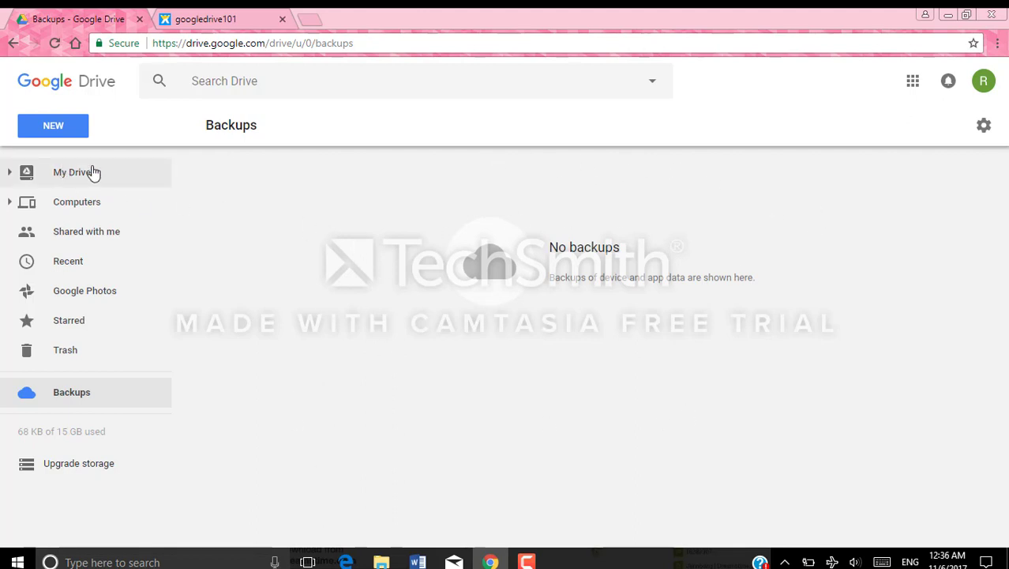
In My Drive, make a new folder named 'Sample Folder 2017' in place of 'Untitled folder'
left_click(126, 182)
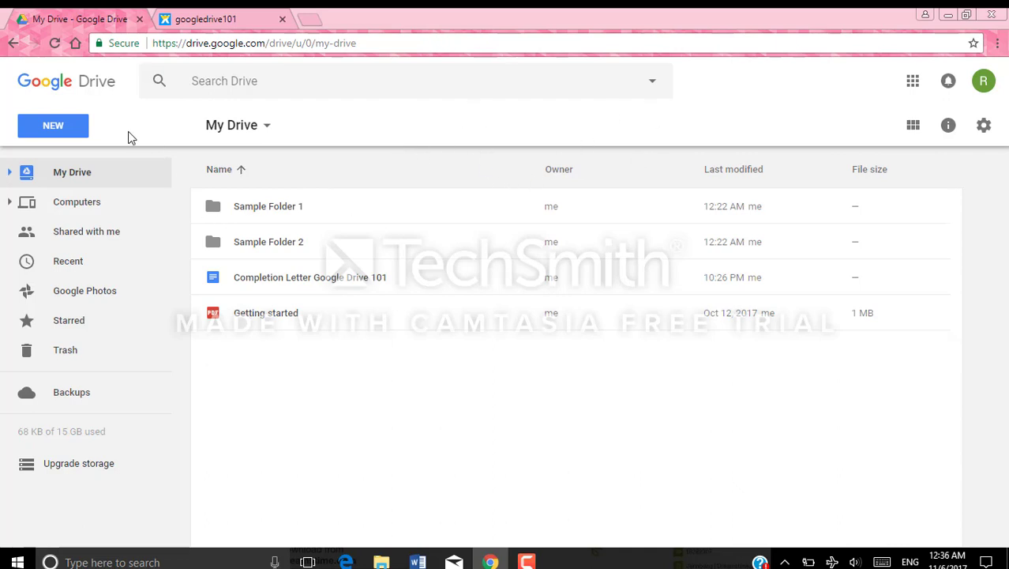
left_click(56, 131)
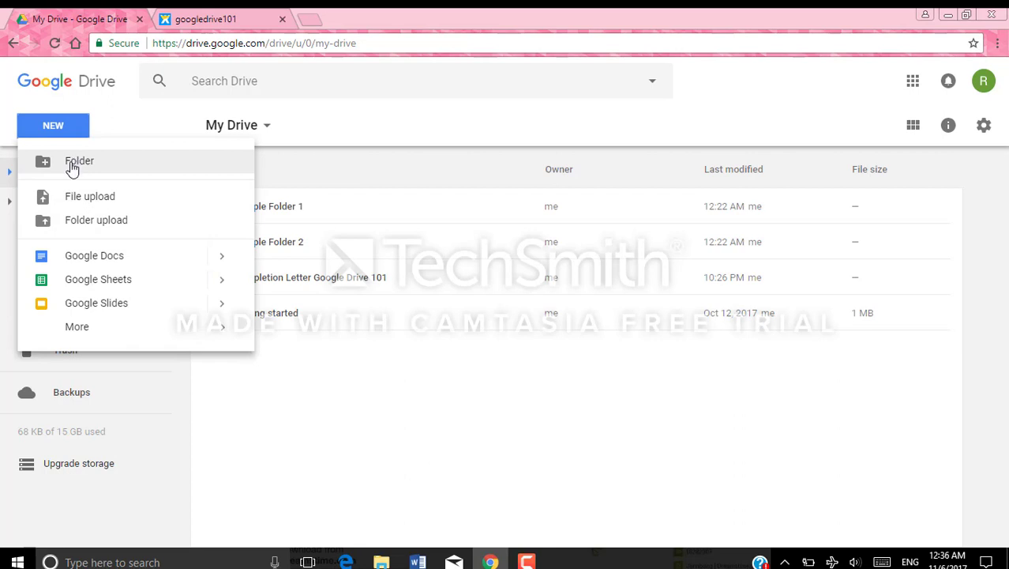
left_click(72, 165)
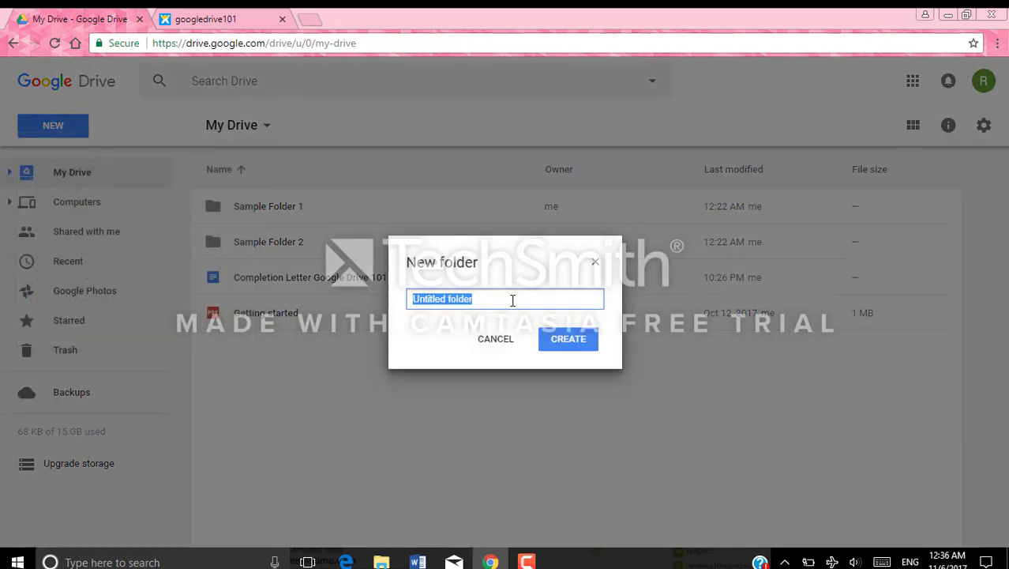
key("BackSpace")
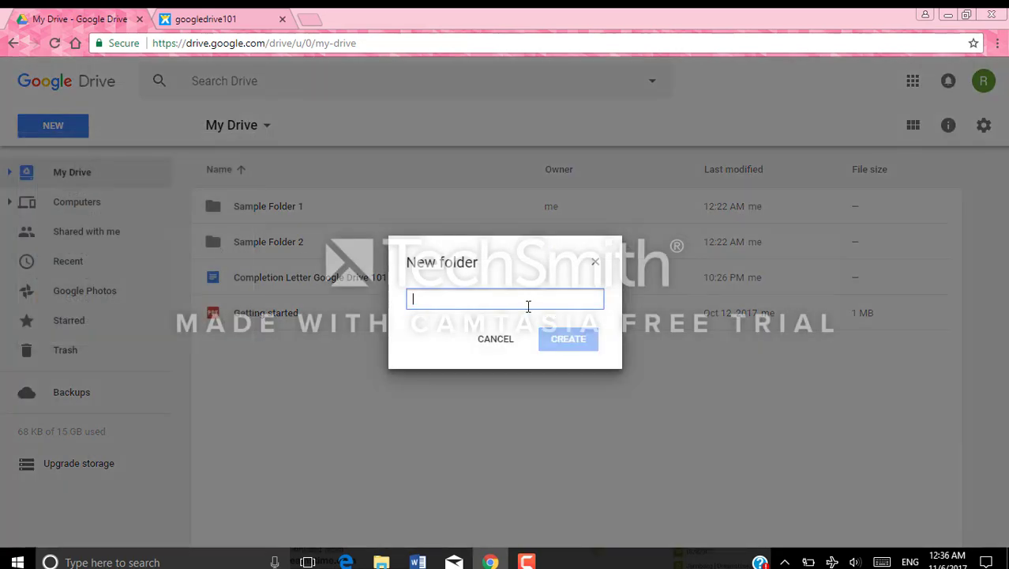
type("Sample Folder 2017")
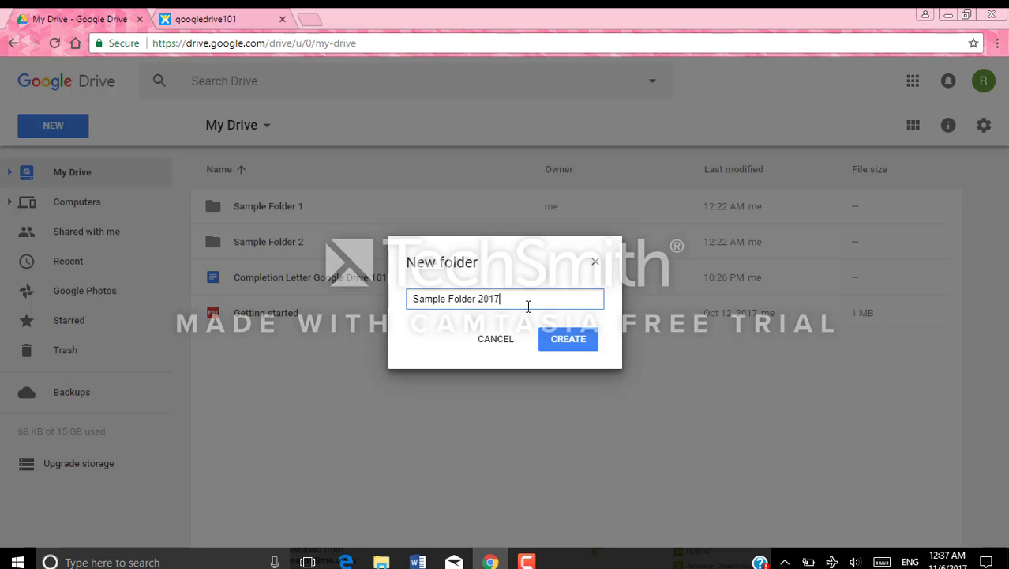
left_click(576, 339)
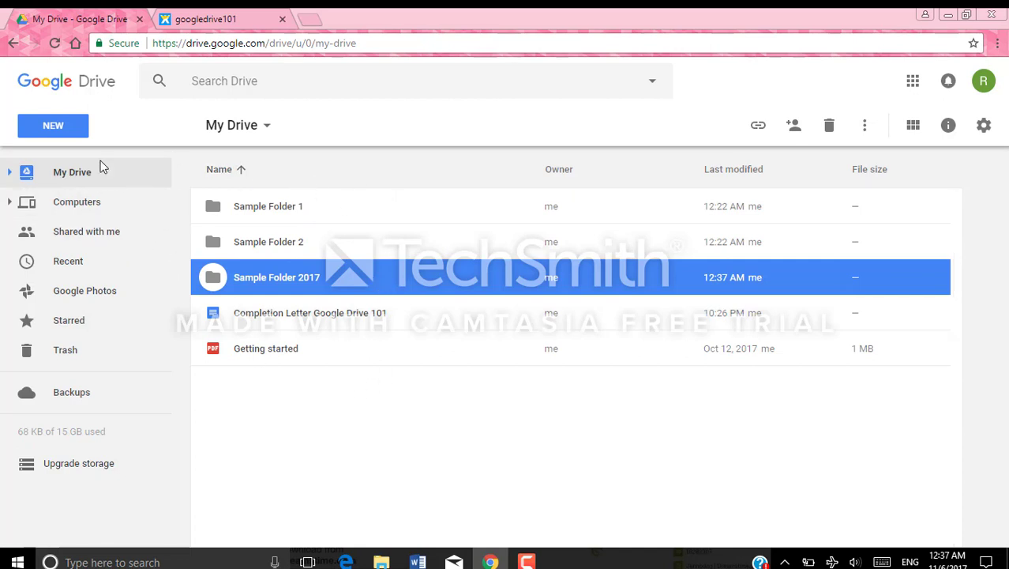
Upload 'Analyzing Game for Learning.docx' from Downloads > 6329 into My Drive
left_click(64, 134)
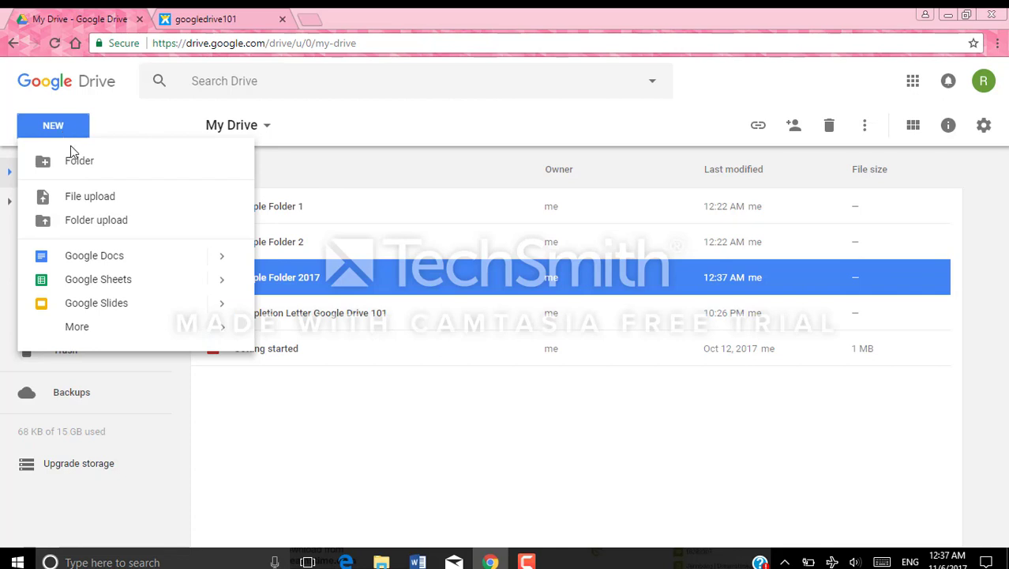
left_click(131, 201)
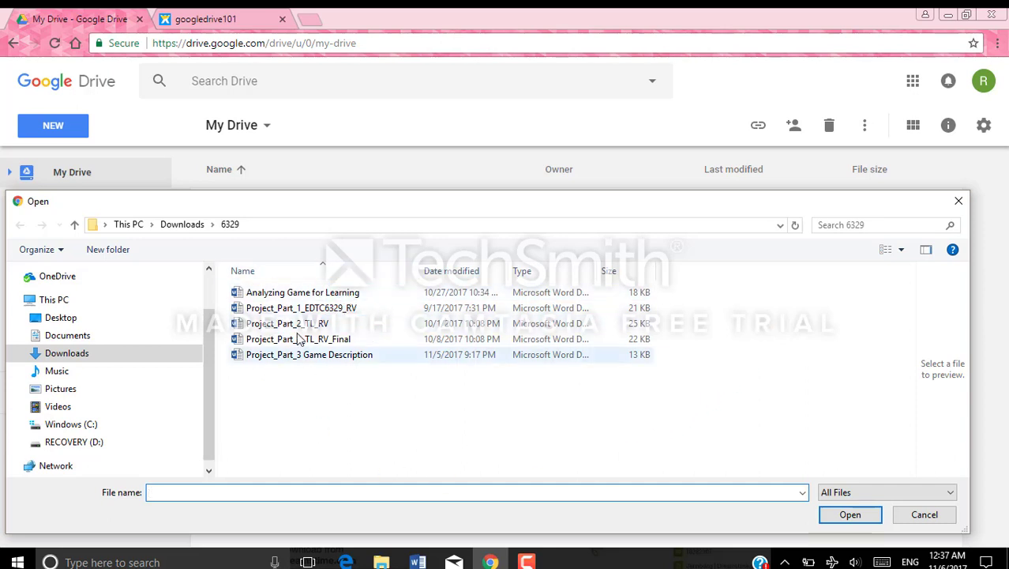
left_click(354, 293)
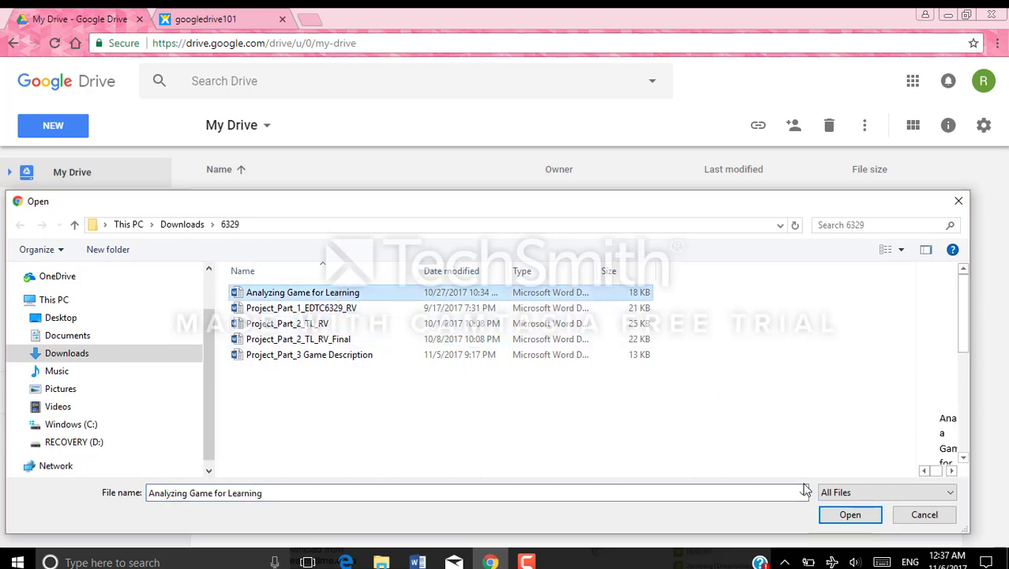
left_click(847, 514)
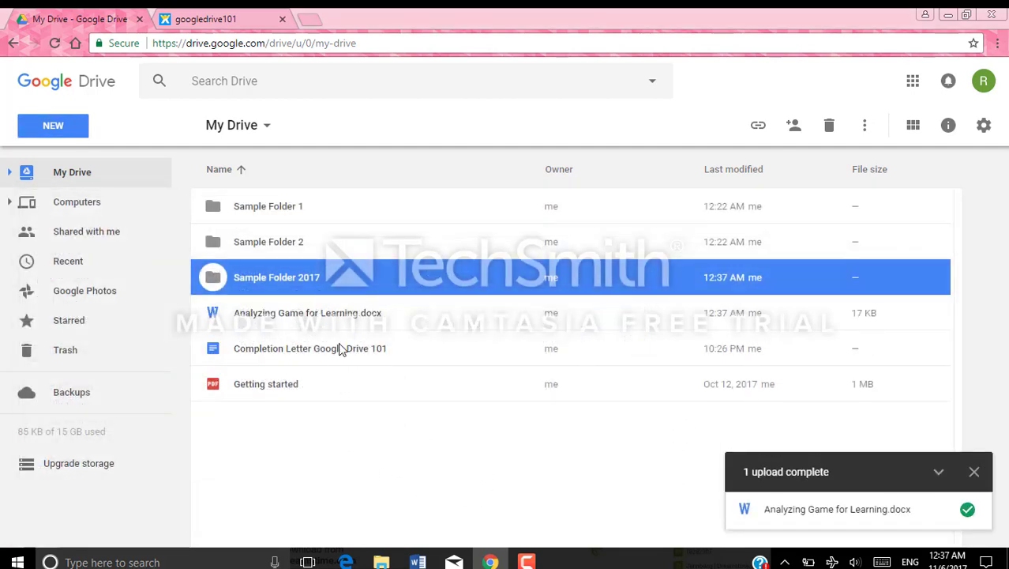
left_click(343, 316)
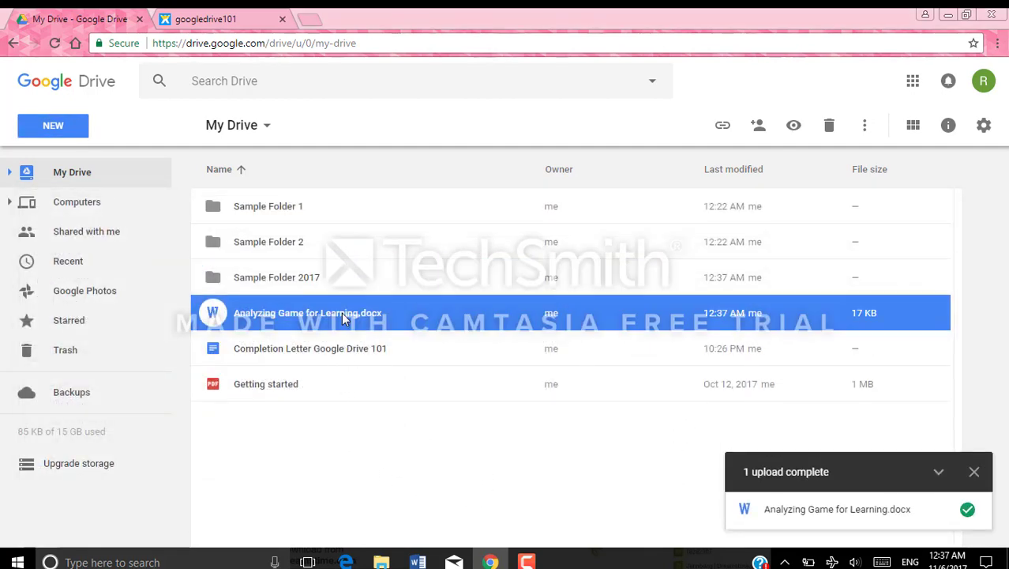
left_click(320, 279)
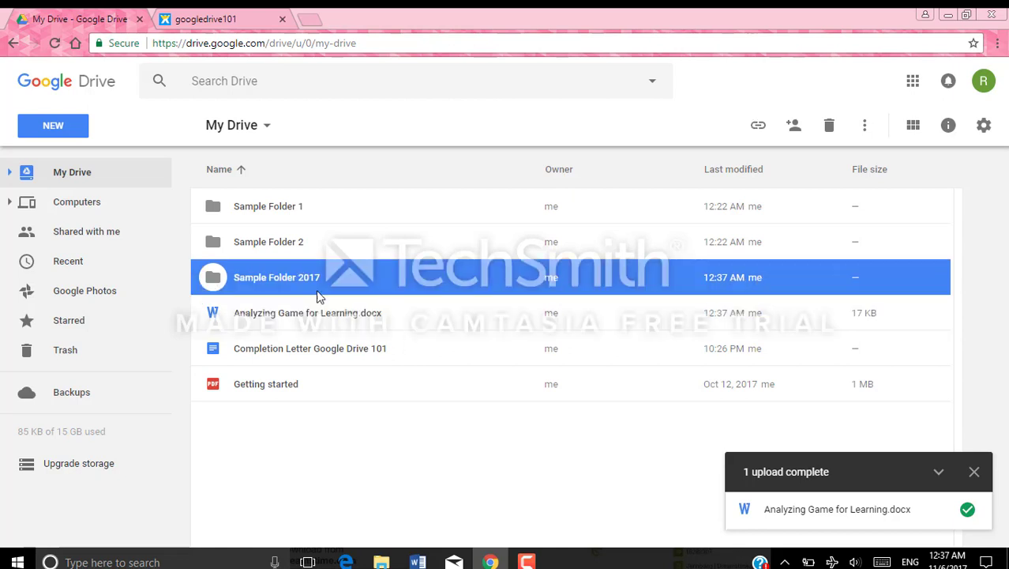
left_click(365, 462)
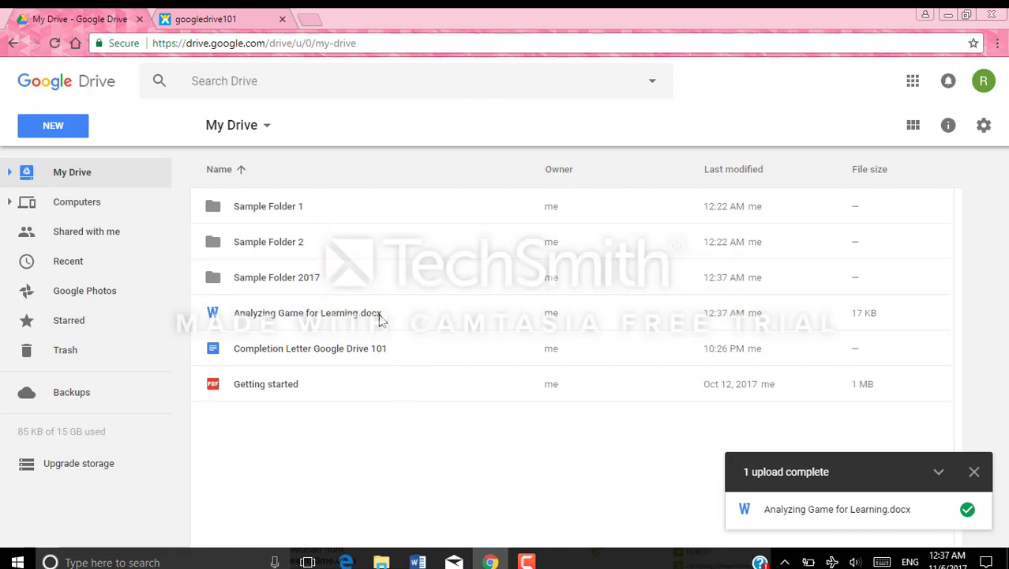
left_click(975, 472)
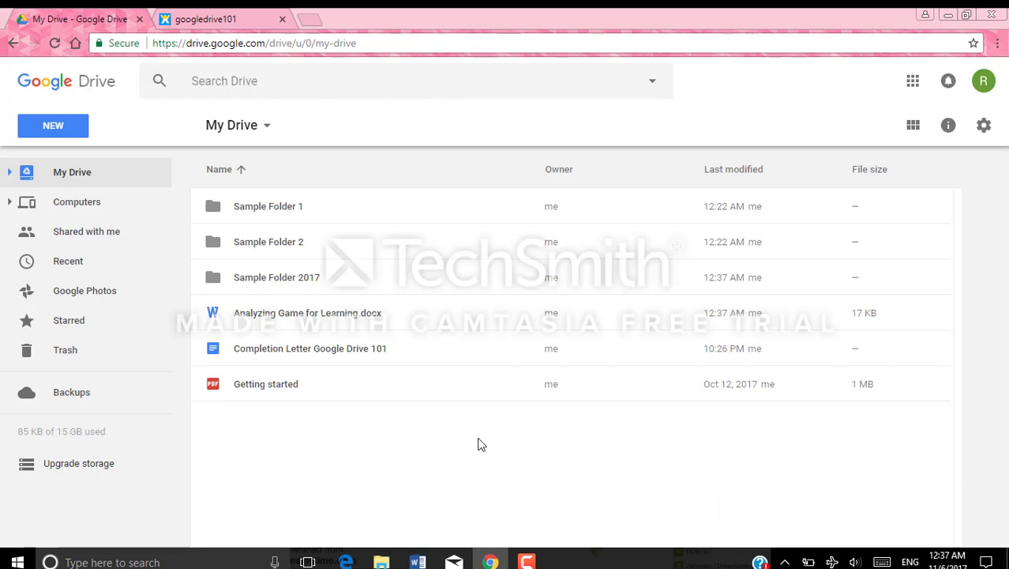
Toggle link sharing on and off for Analyzing Game for Learning.docx, leaving it private, then open Share
left_click(300, 321)
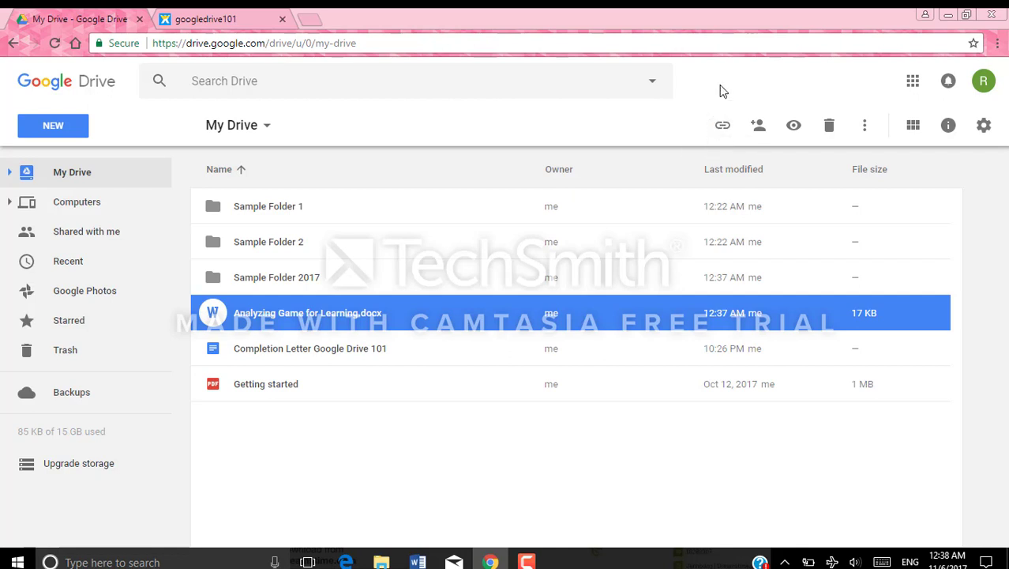
left_click(721, 126)
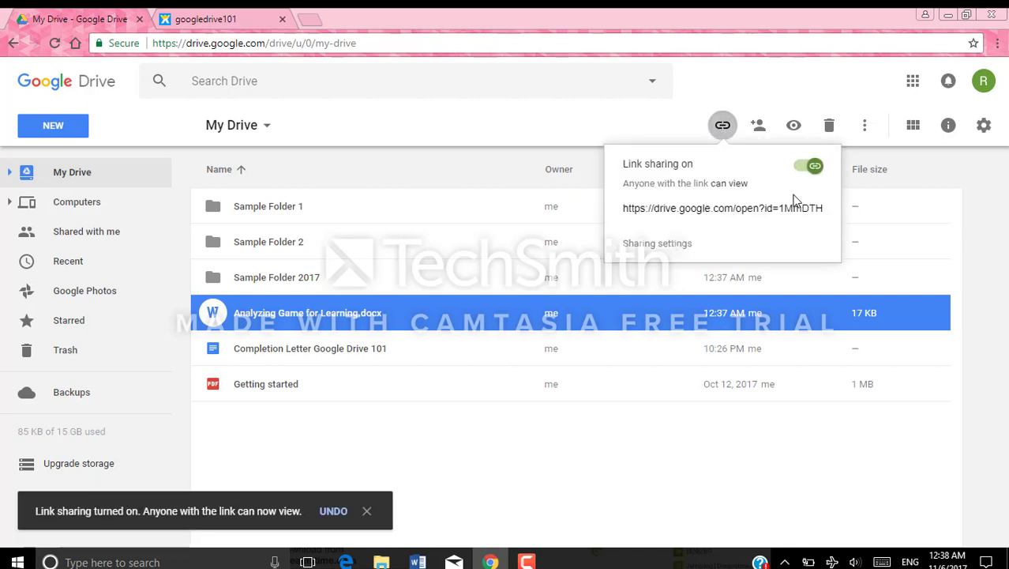
left_click(799, 168)
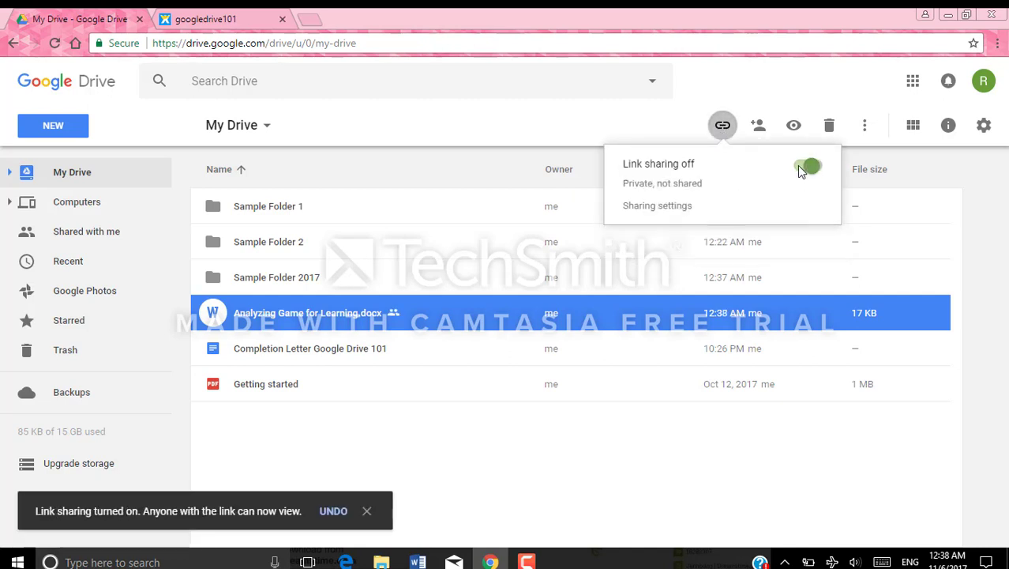
left_click(819, 168)
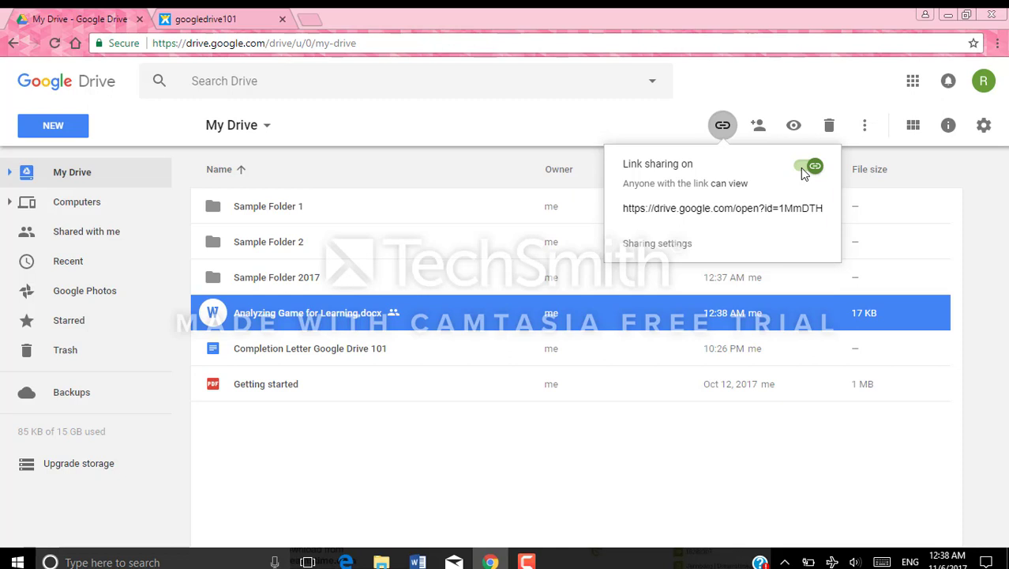
left_click(802, 167)
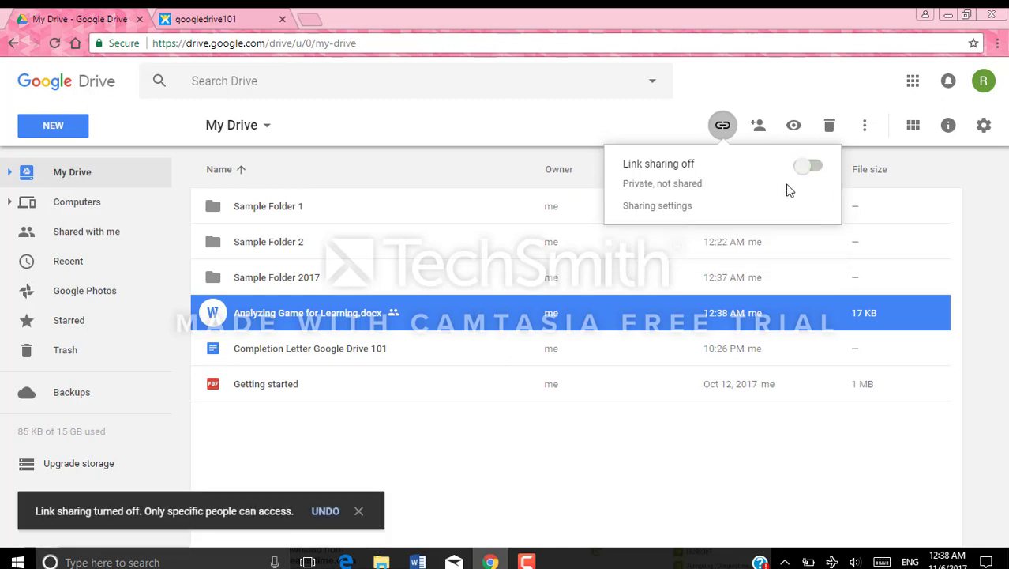
left_click(758, 125)
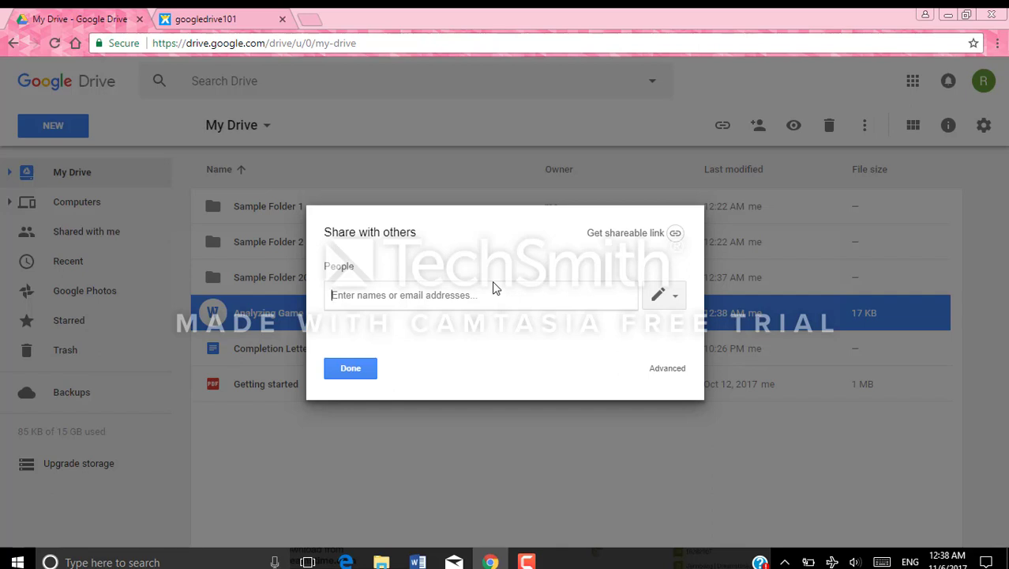
Add the suggested contact as invitee and, after trying Can comment and Can view, set Can edit
type("rose")
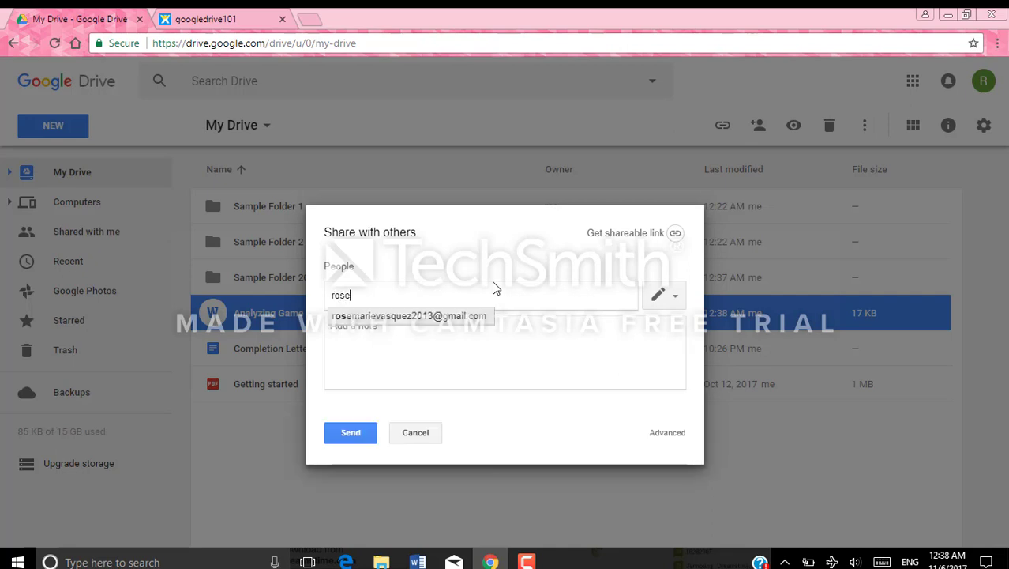
left_click(452, 318)
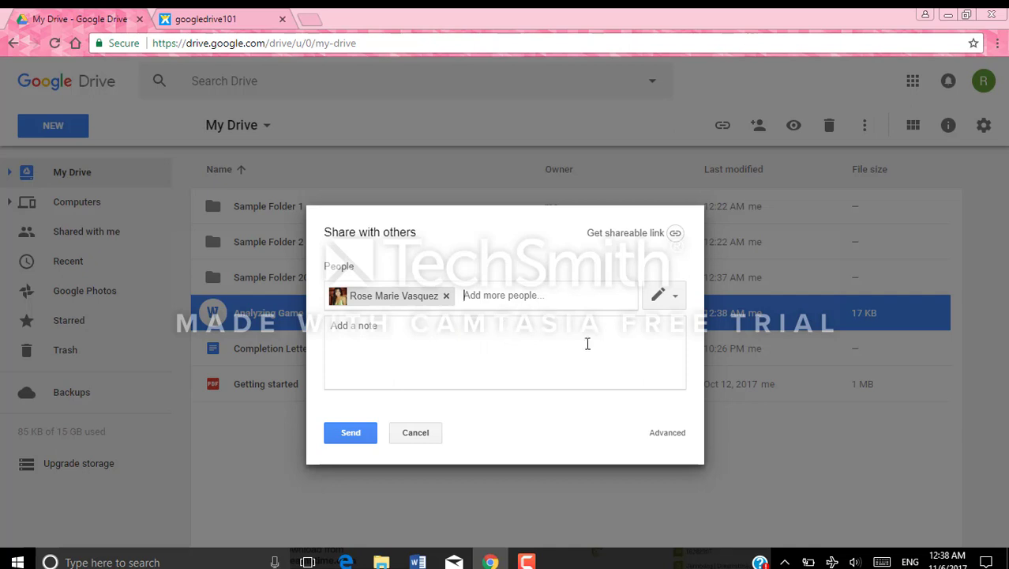
left_click(676, 299)
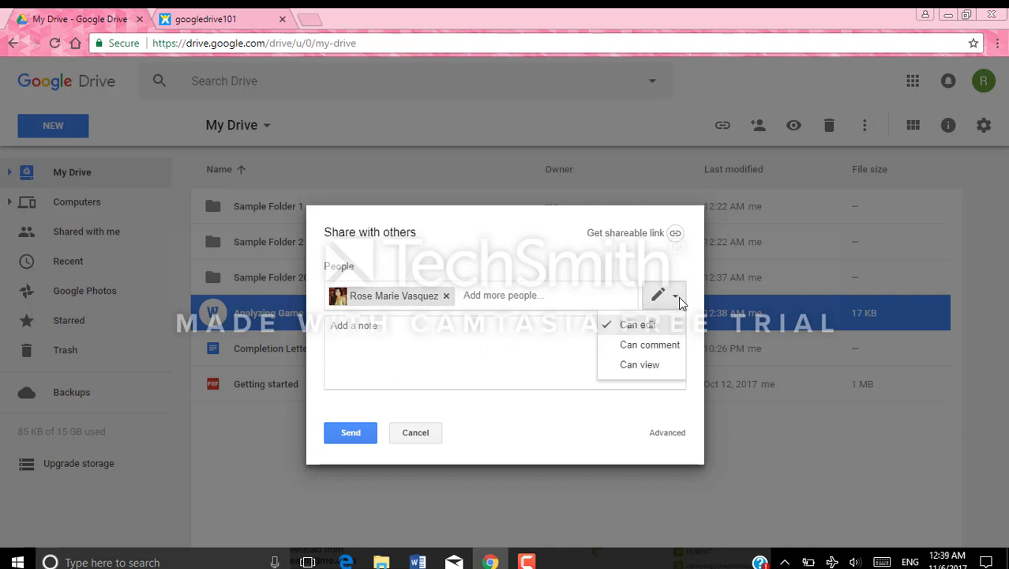
left_click(662, 346)
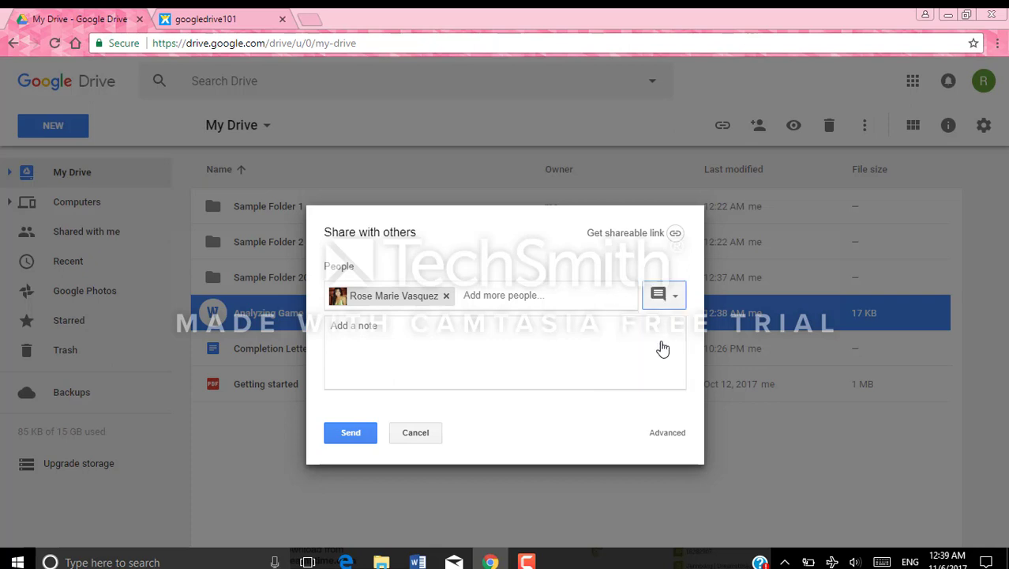
left_click(675, 298)
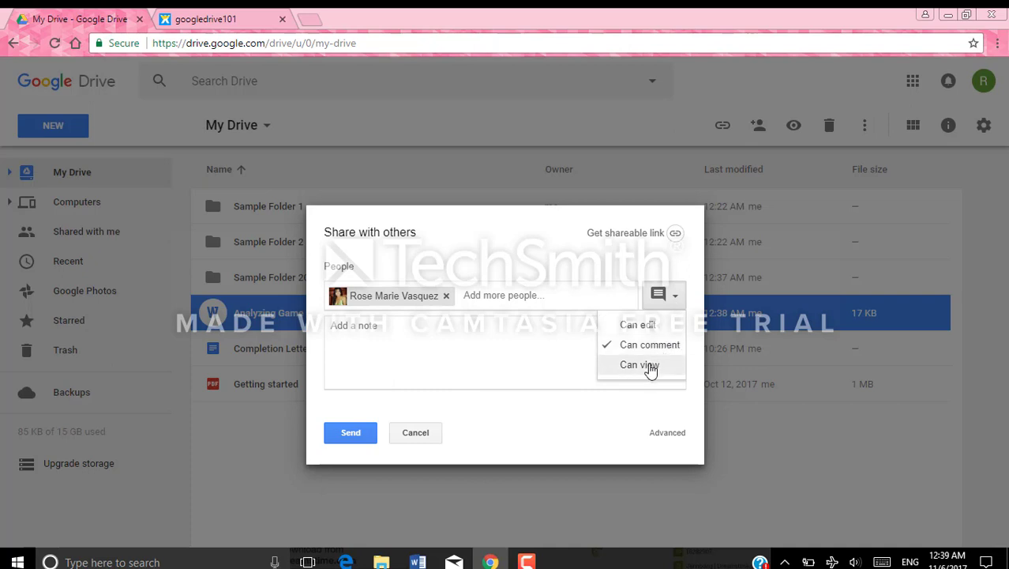
left_click(649, 365)
left_click(675, 298)
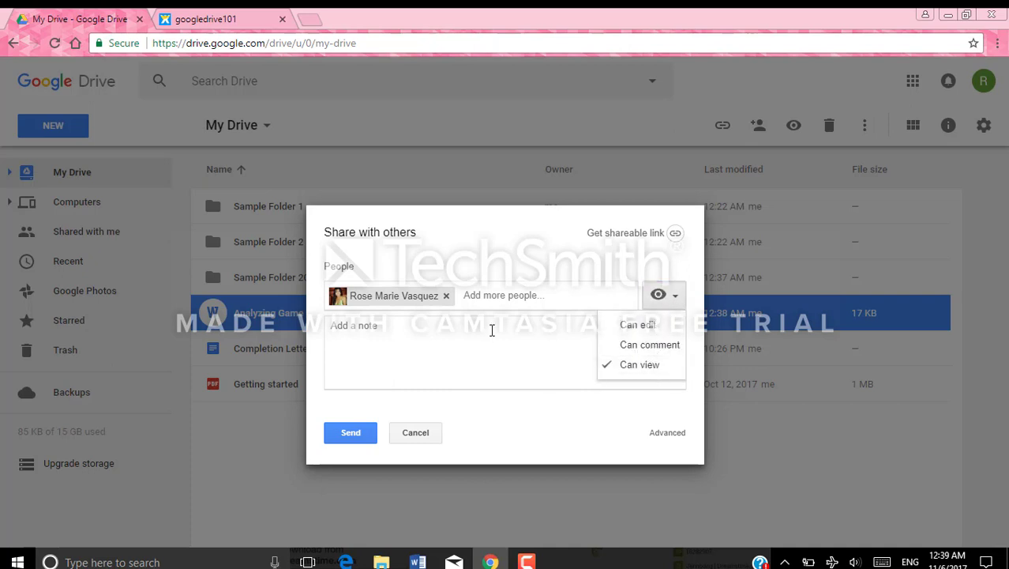
left_click(631, 326)
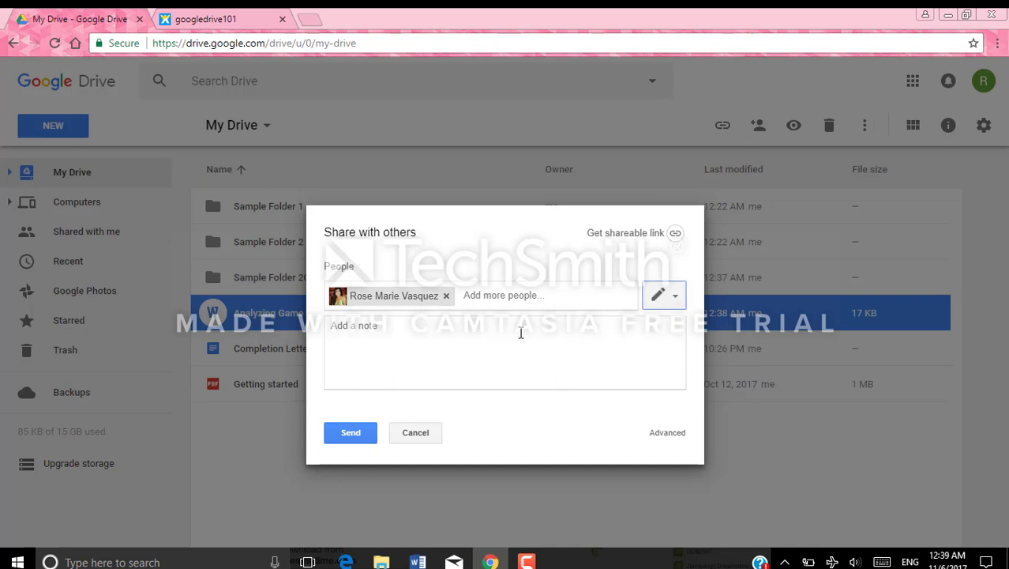
Send the invitation with the note 'Hey here is the document'
left_click(502, 335)
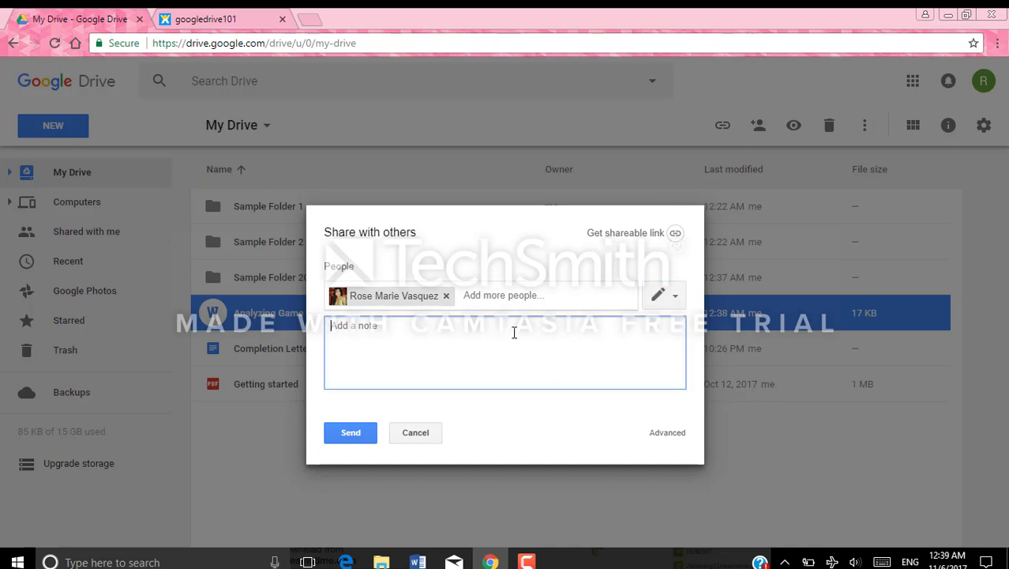
type("Hey here is the document")
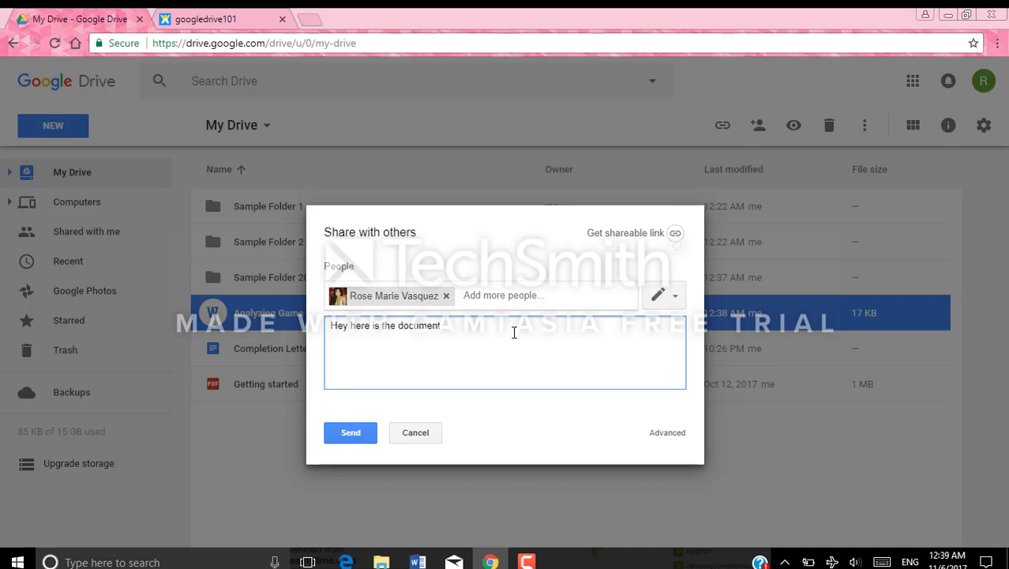
left_click(341, 437)
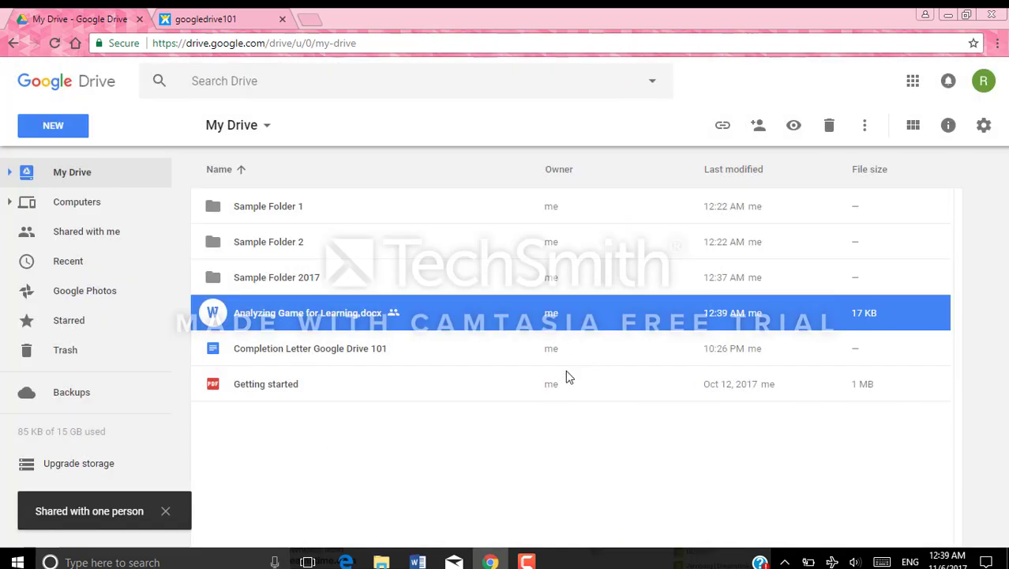
Drag Analyzing Game for Learning.docx and Completion Letter Google Drive 101 into Sample Folder 2017
left_click(432, 350)
left_click(344, 312)
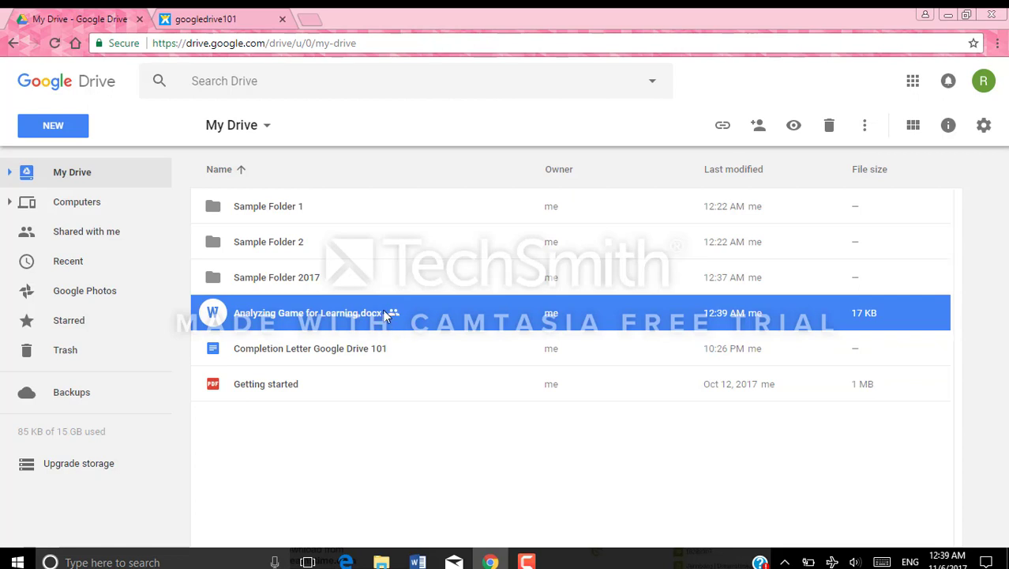
left_click_drag(387, 315, 304, 268)
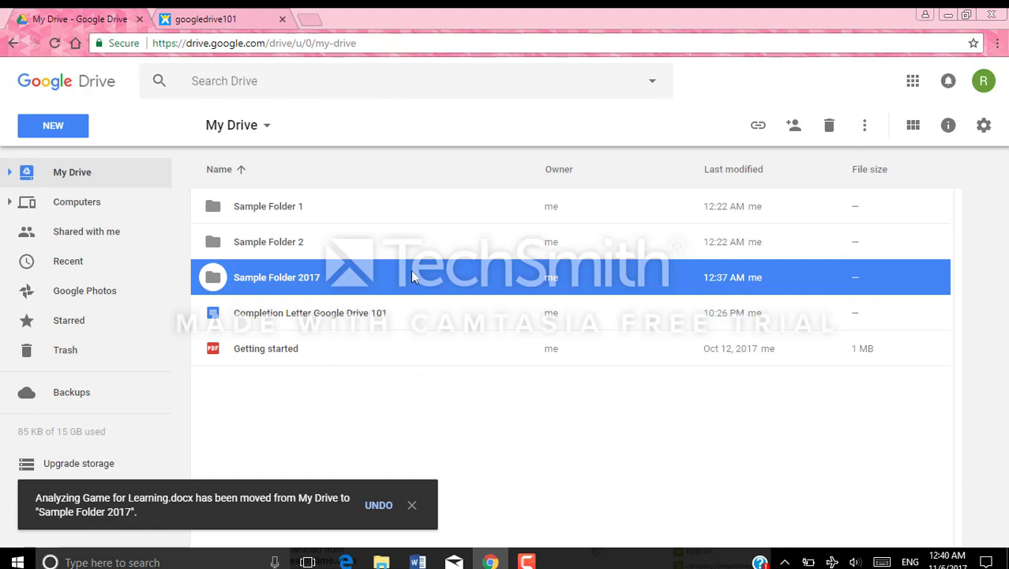
left_click(307, 314)
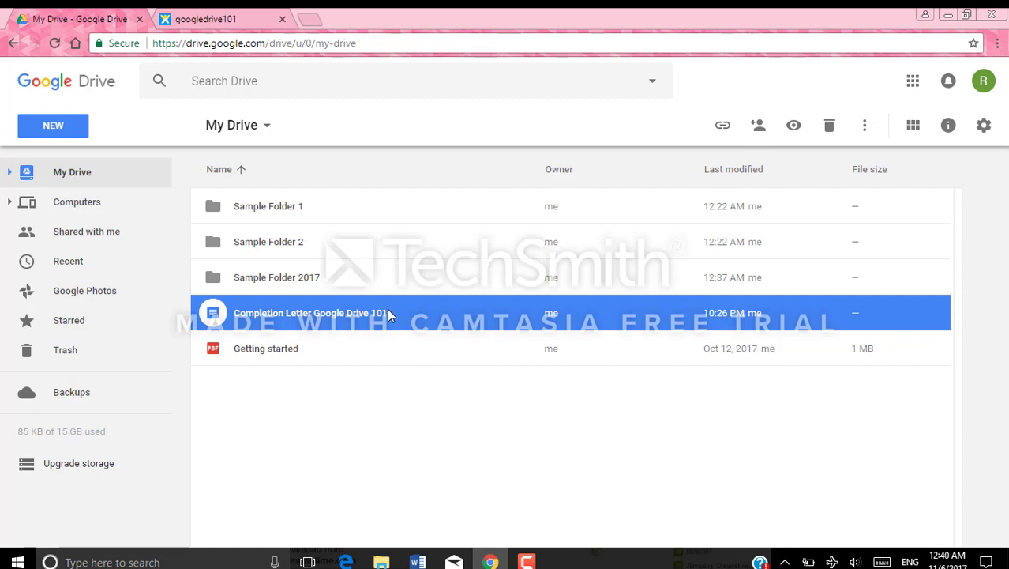
left_click_drag(387, 313, 316, 268)
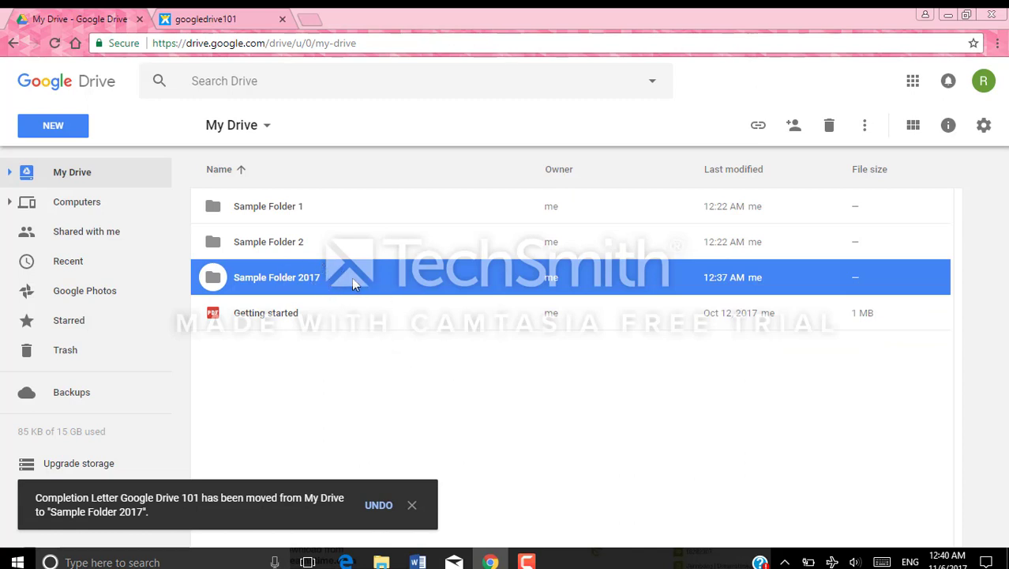
Check that Sample Folder 2017 holds both files, then return to My Drive
double_click(336, 283)
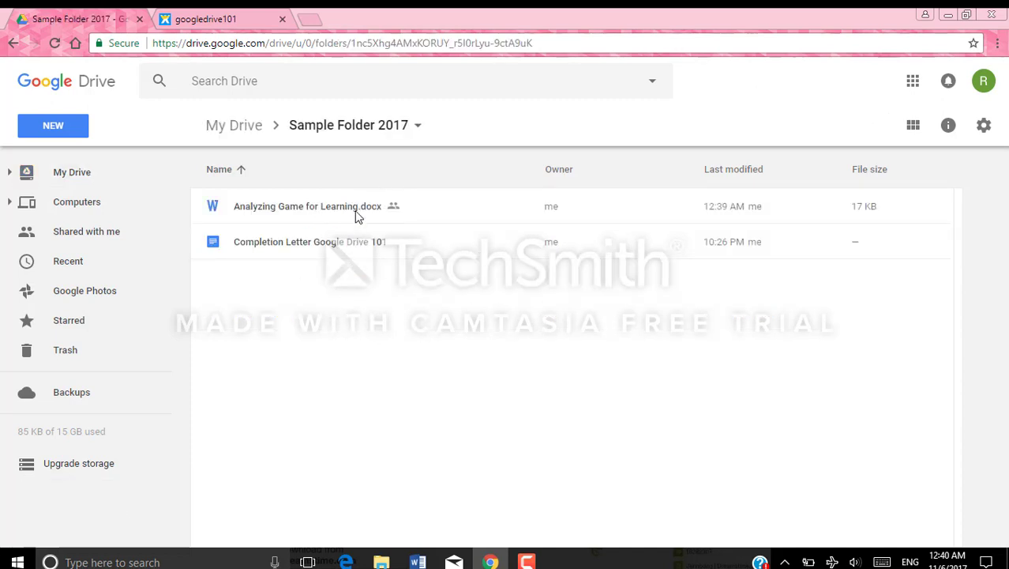
left_click(229, 135)
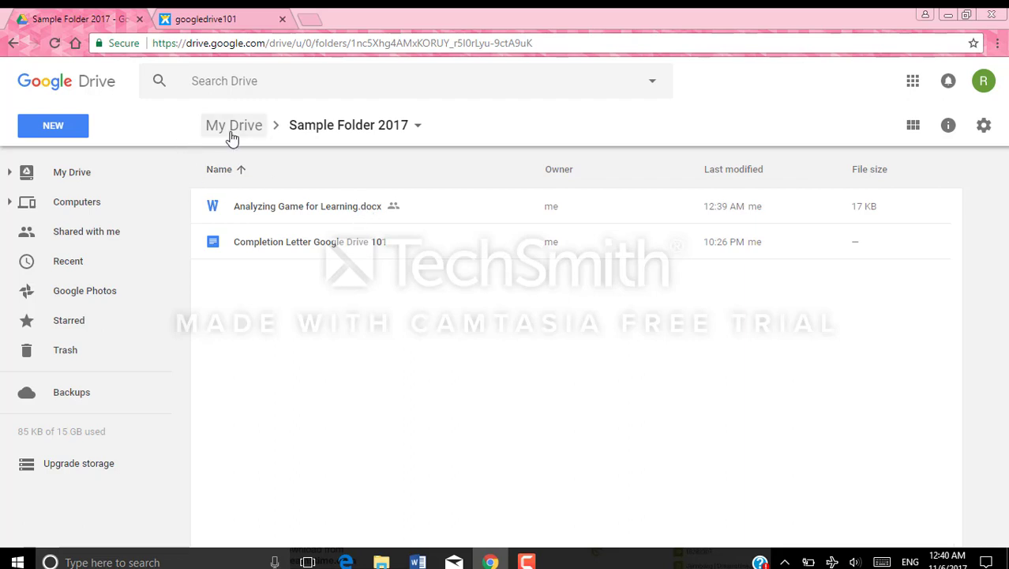
left_click(293, 282)
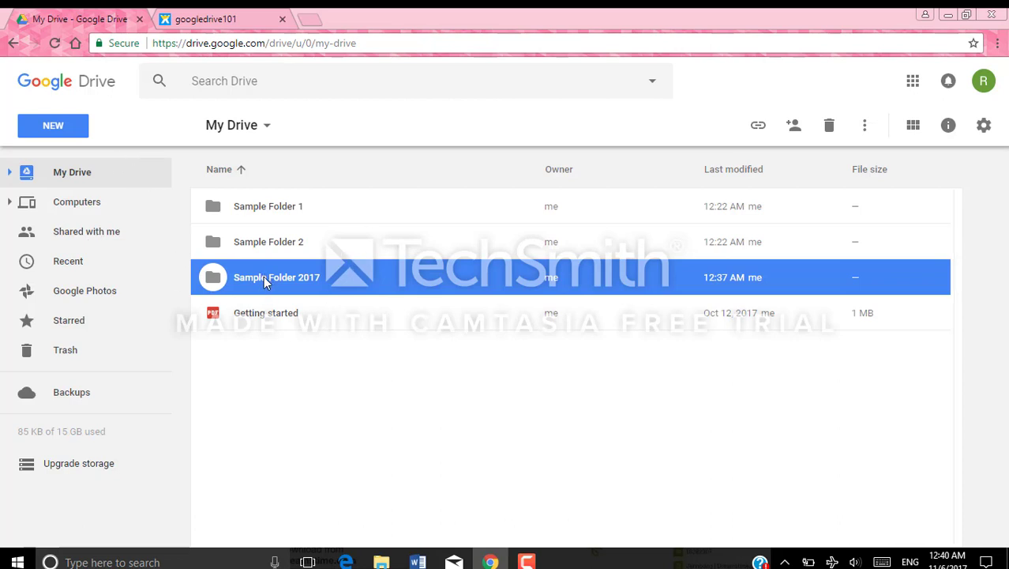
Share Sample Folder 2017 with the suggested contact, keeping Can organize, add, & edit permission
right_click(338, 283)
mouse_move(372, 271)
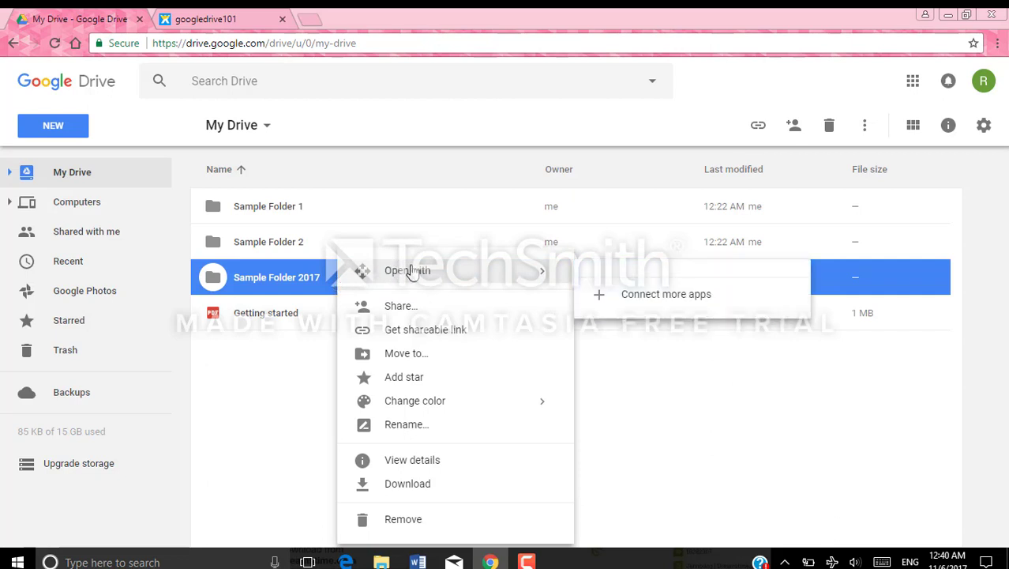
left_click(413, 315)
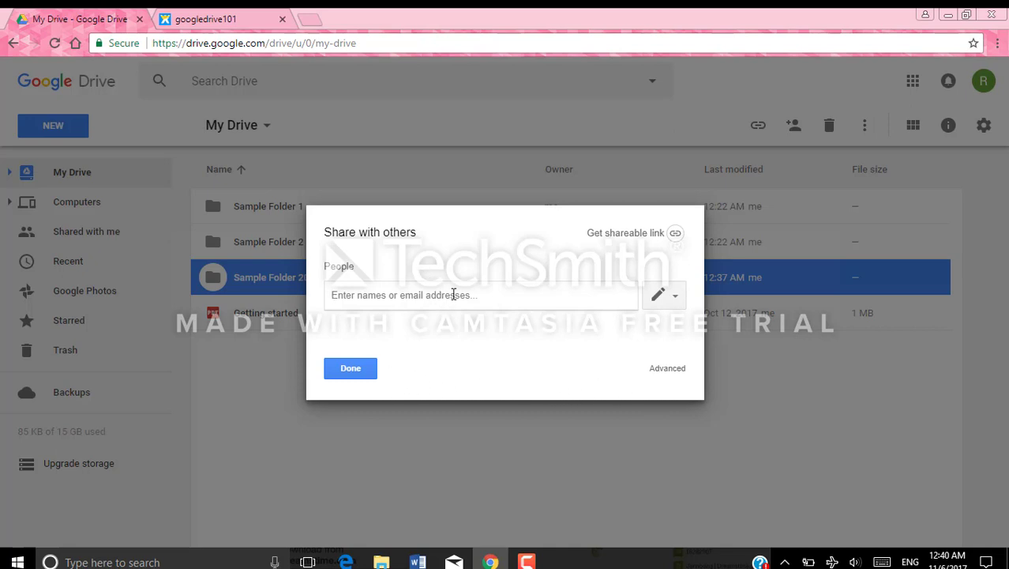
type("rose")
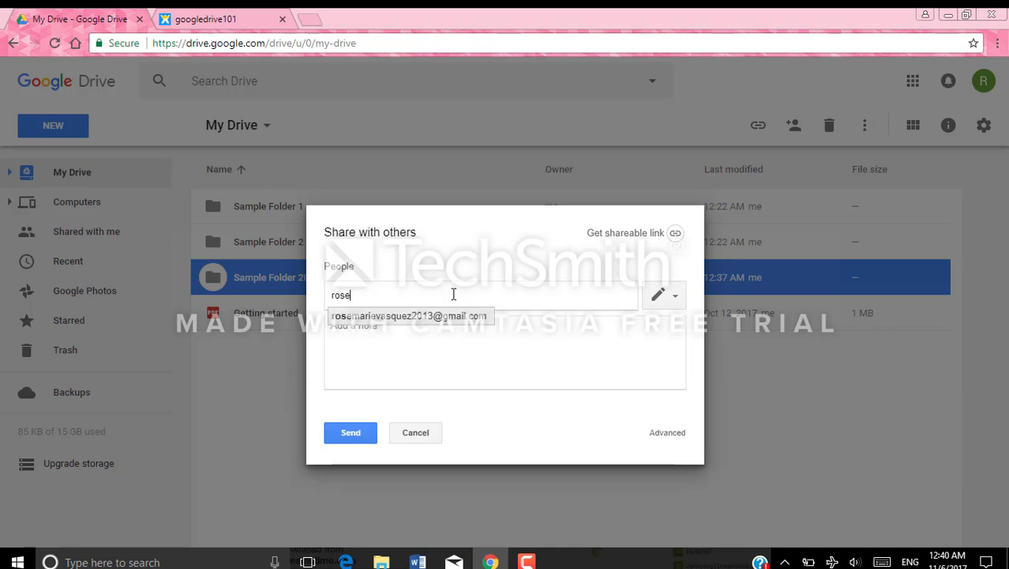
left_click(429, 316)
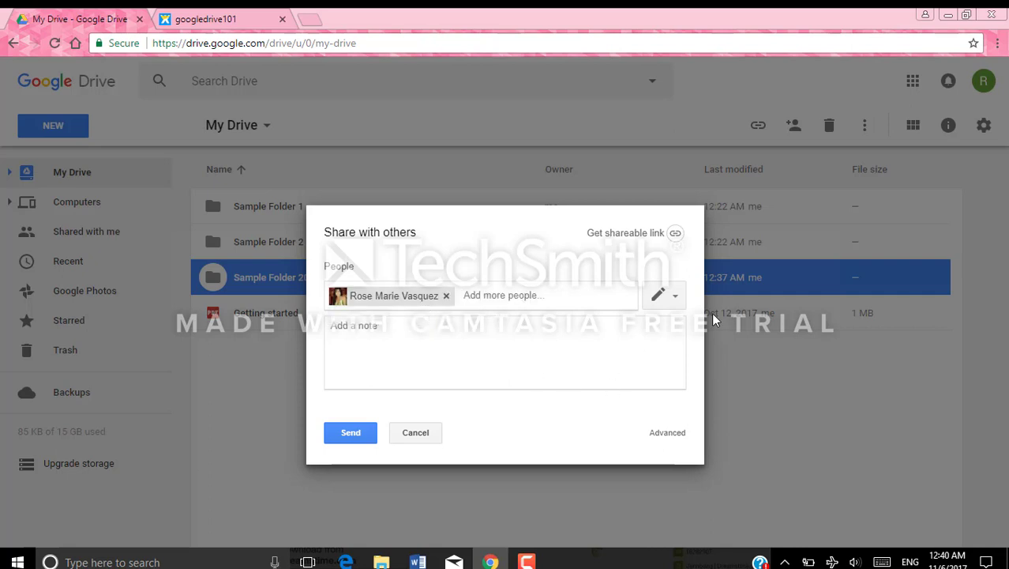
left_click(675, 297)
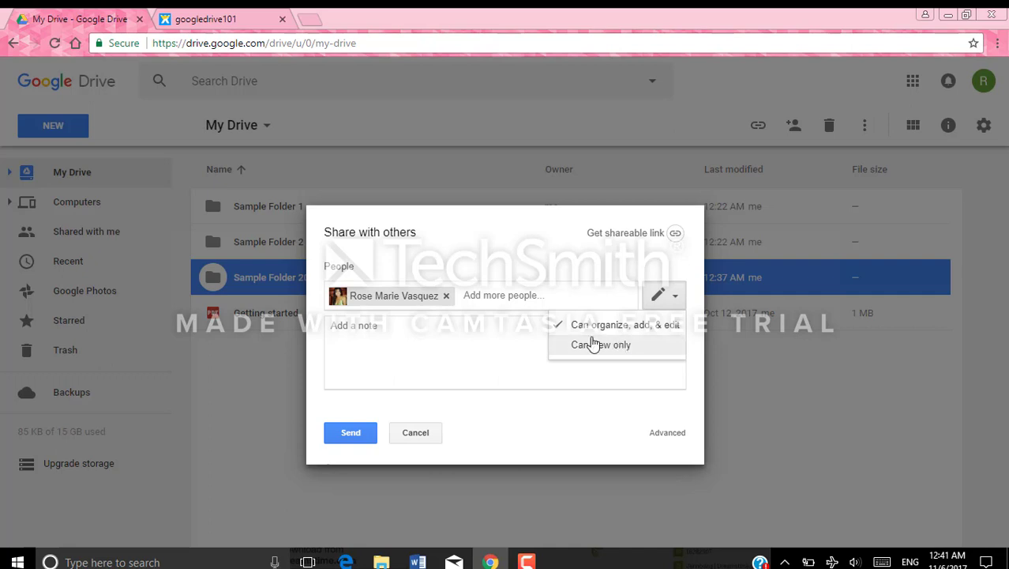
left_click(460, 328)
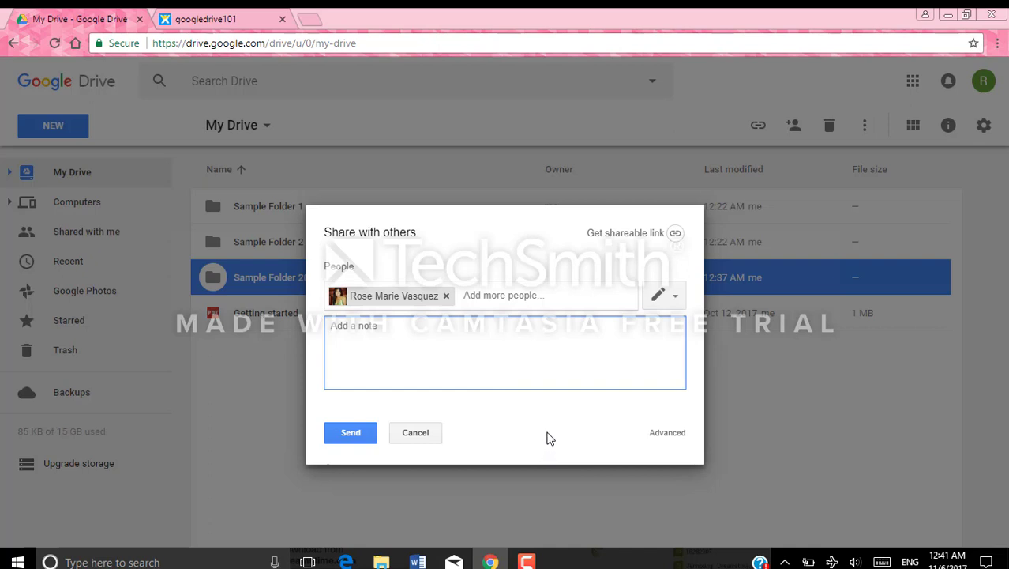
Copy Sample Folder 2017's link, set it to Anyone with the link can edit, and cancel the invite
left_click(674, 234)
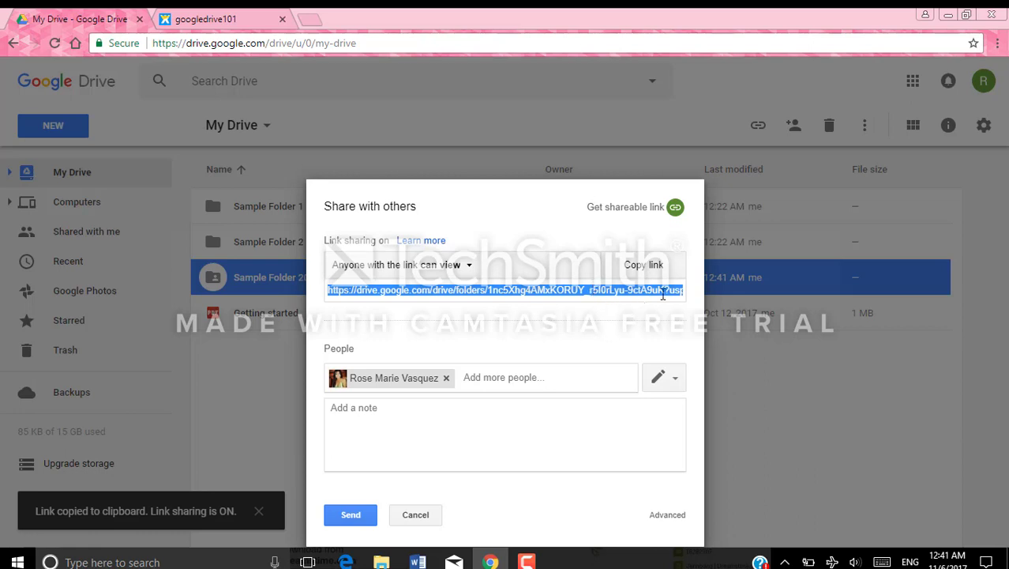
left_click(654, 268)
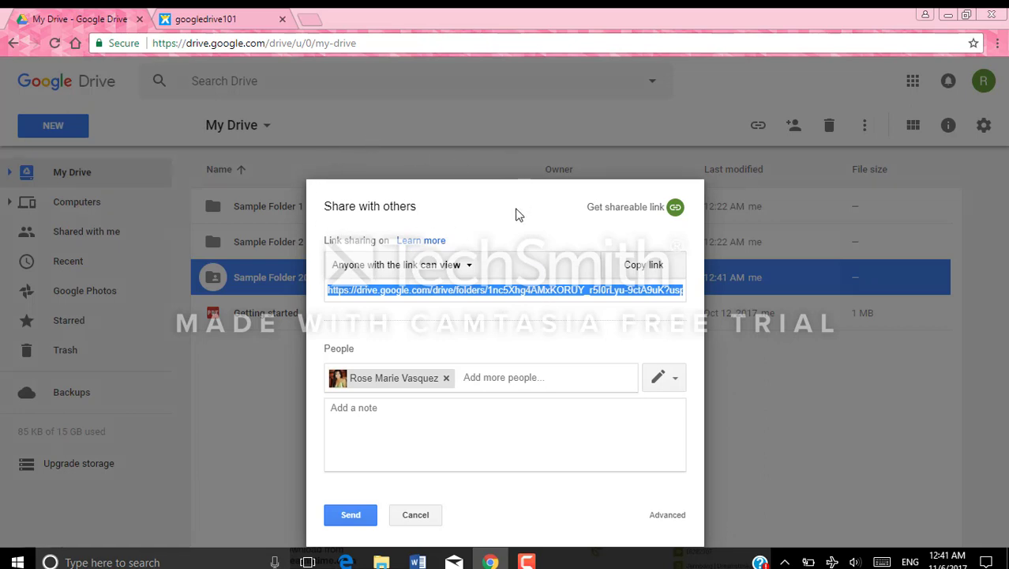
left_click(469, 269)
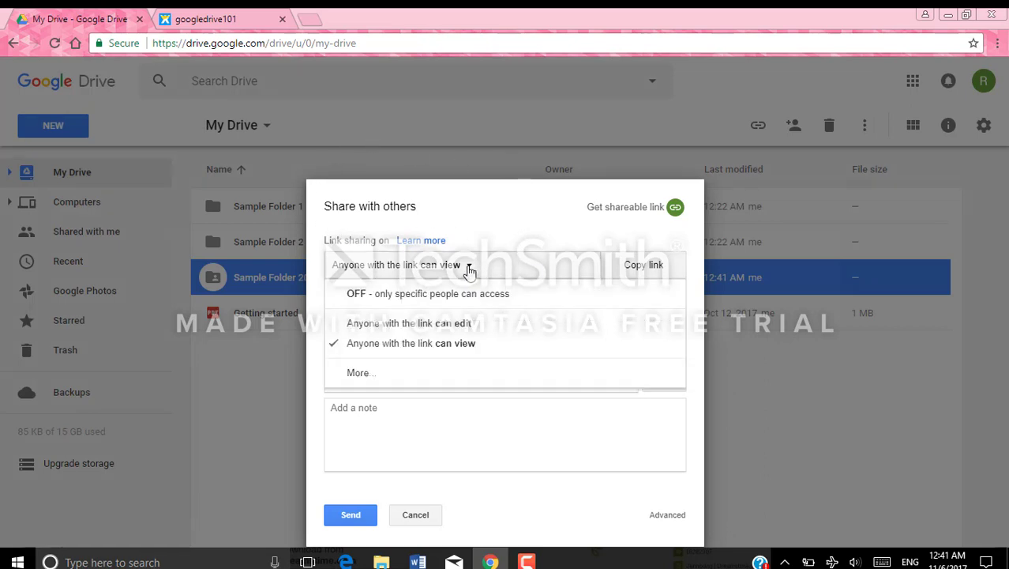
left_click(462, 329)
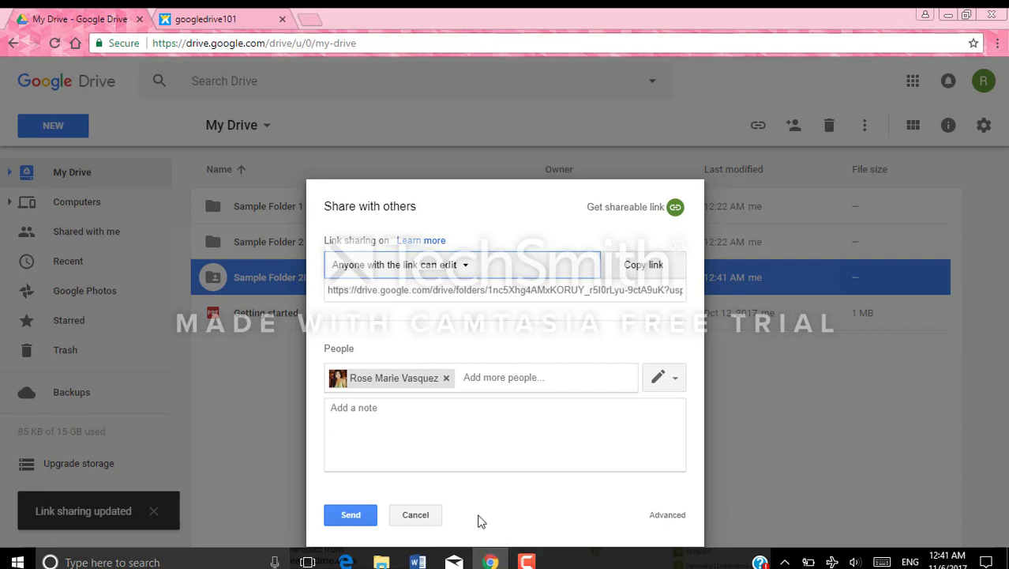
left_click(416, 515)
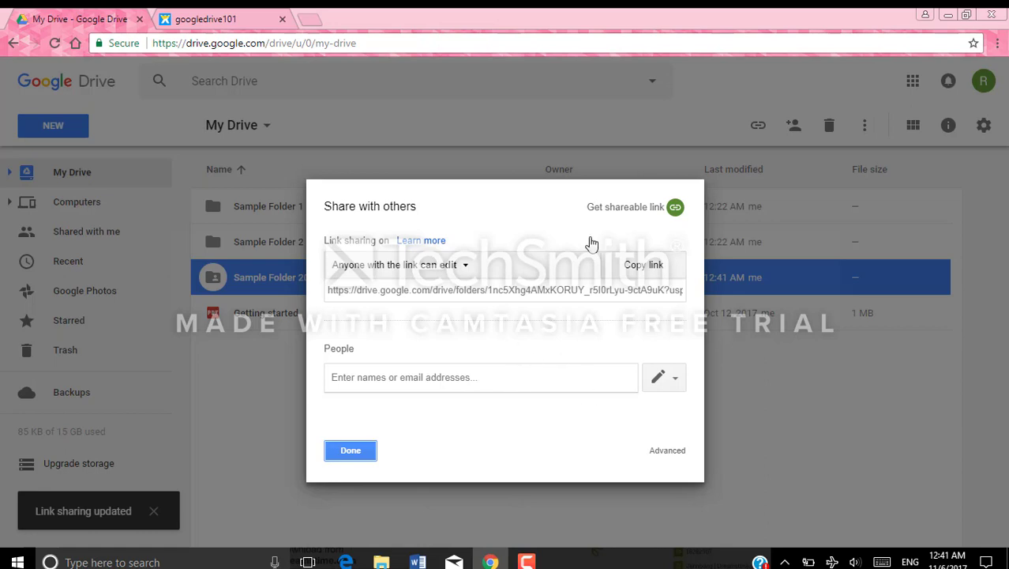
left_click(351, 451)
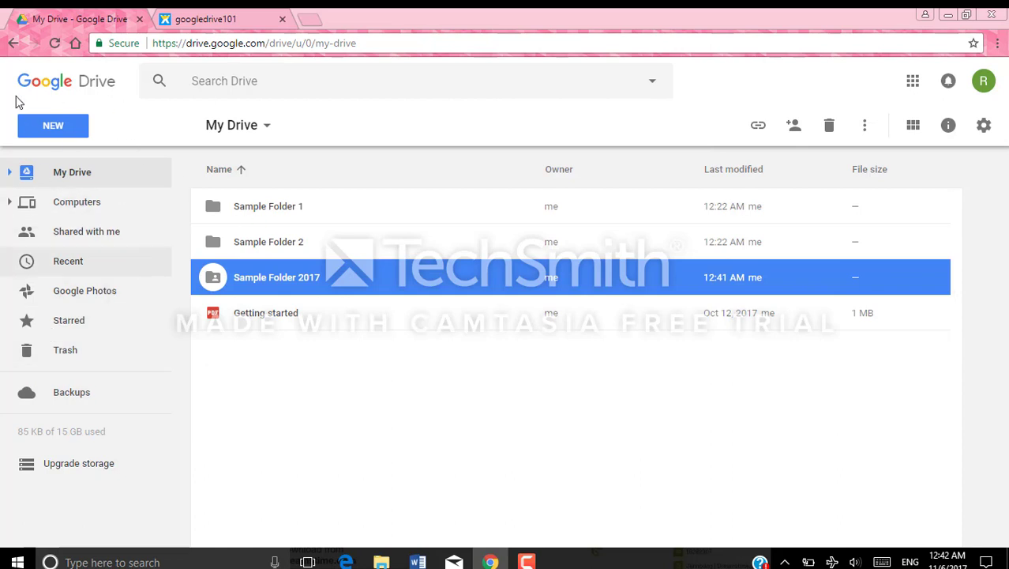
left_click(47, 125)
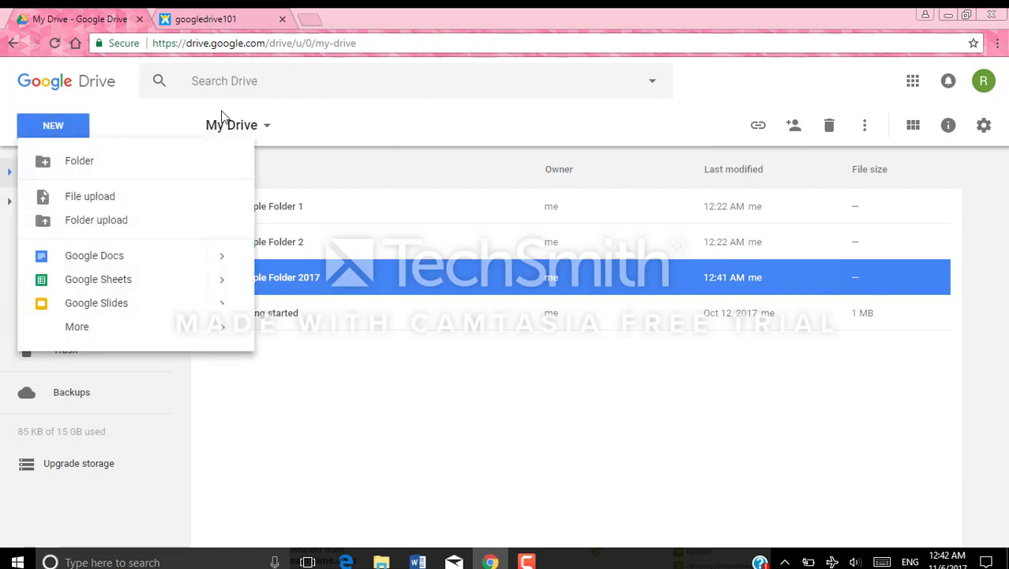
left_click(479, 129)
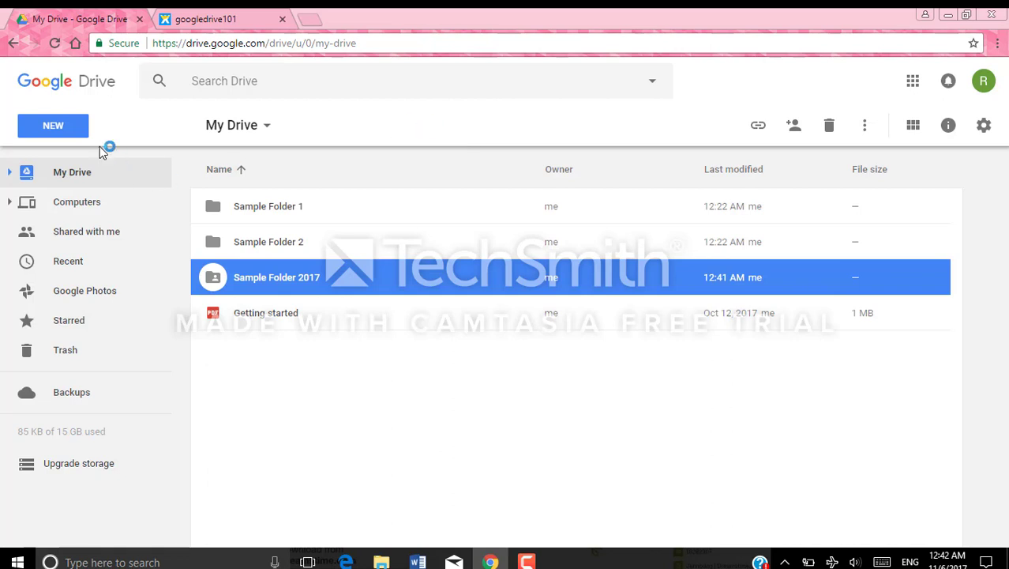
left_click(73, 172)
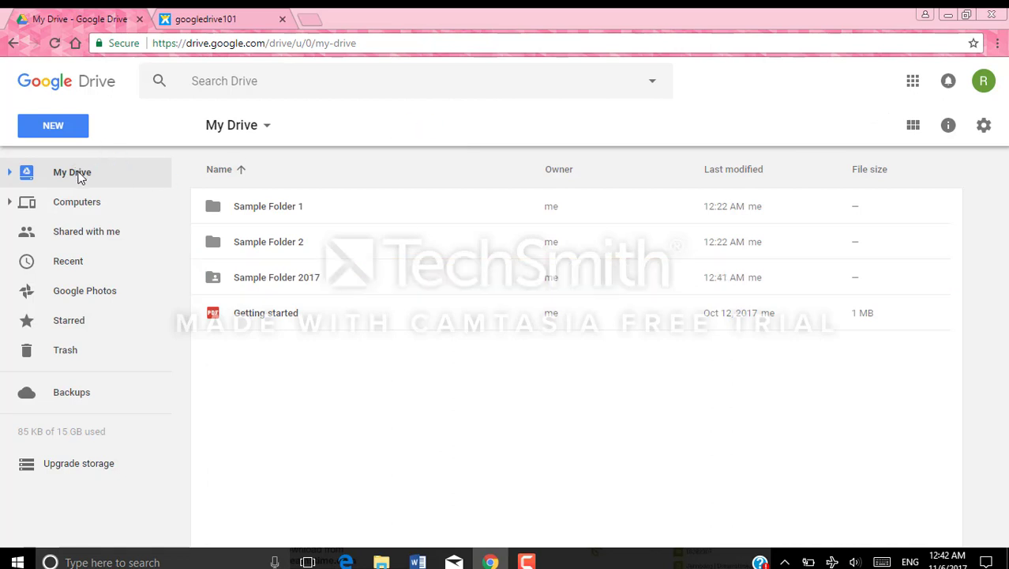
left_click(51, 125)
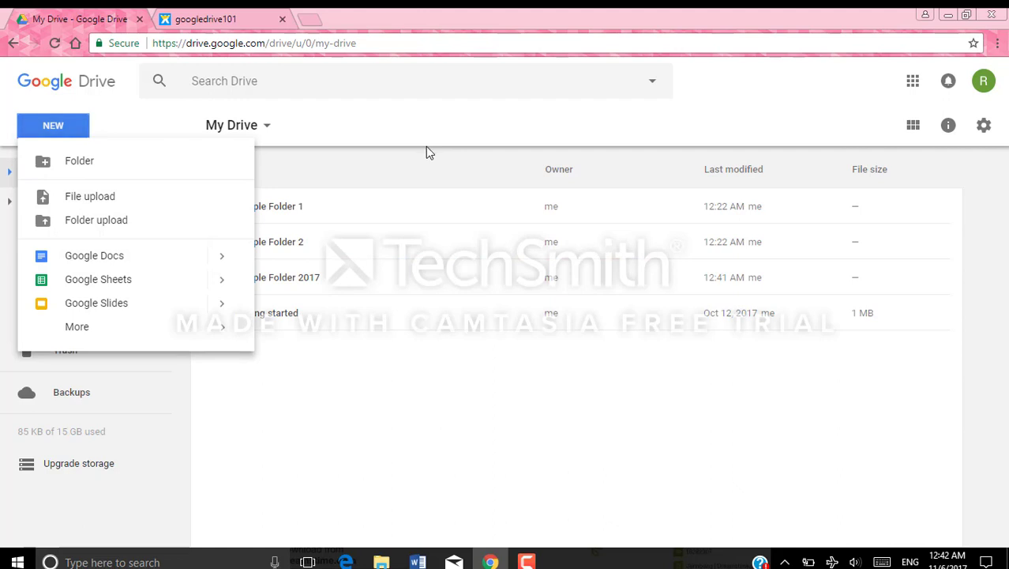
left_click(327, 127)
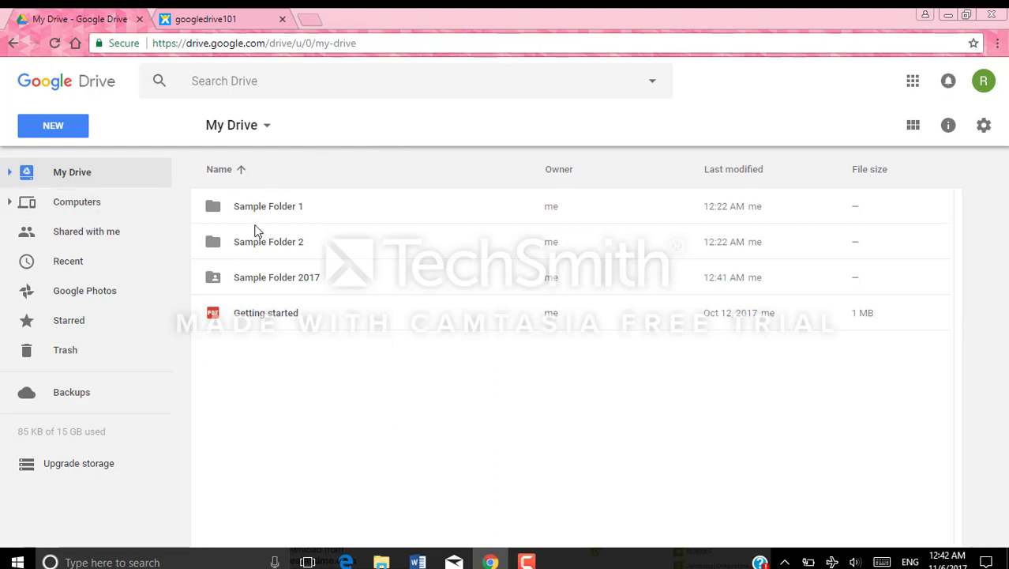
Open Sample Folder 2017, then the Completion Letter Google Drive 101 document in Google Docs
double_click(292, 282)
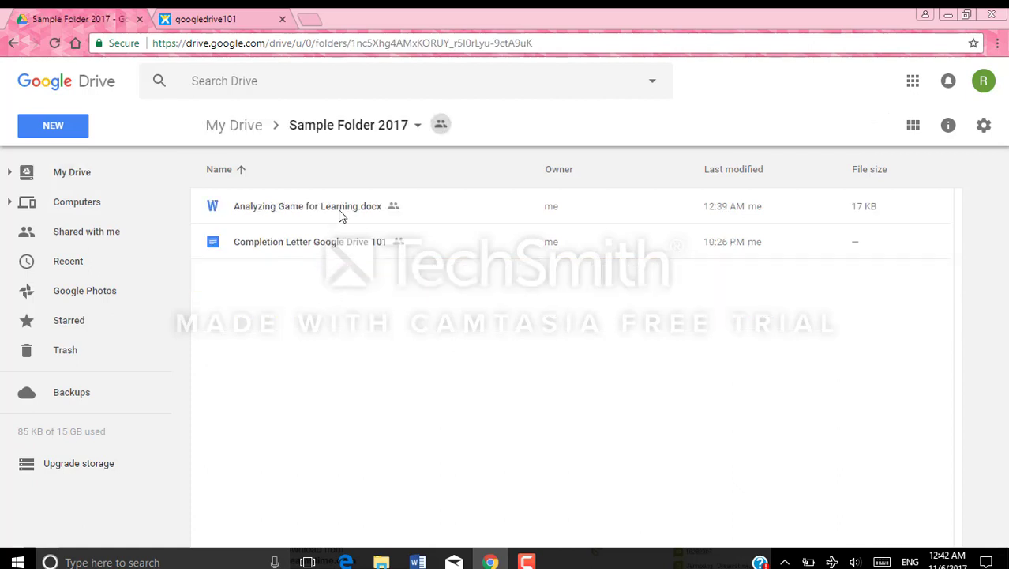
double_click(344, 250)
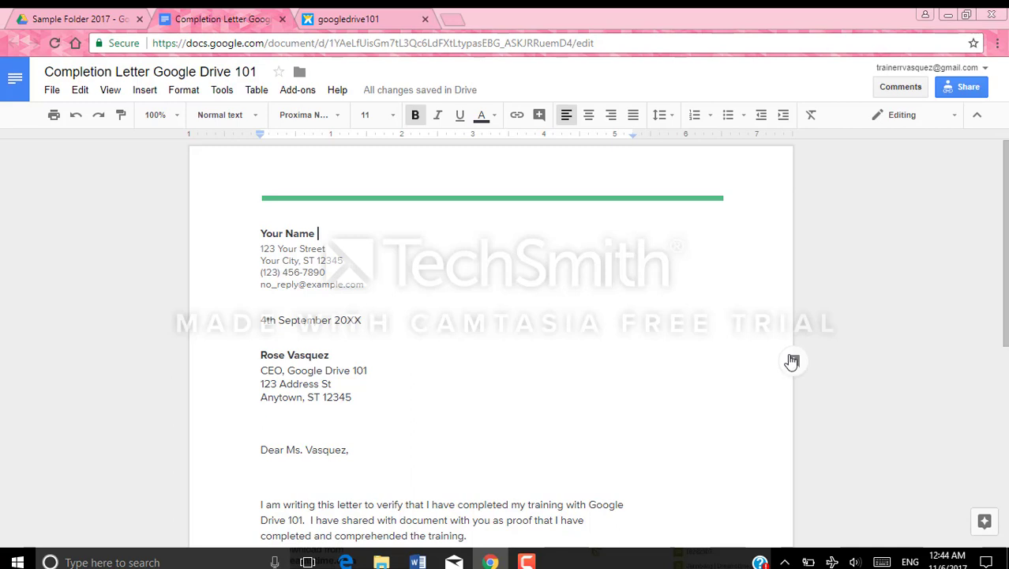
Star the letter and replace the heading's Your Name placeholder with the sender's name
left_click(278, 72)
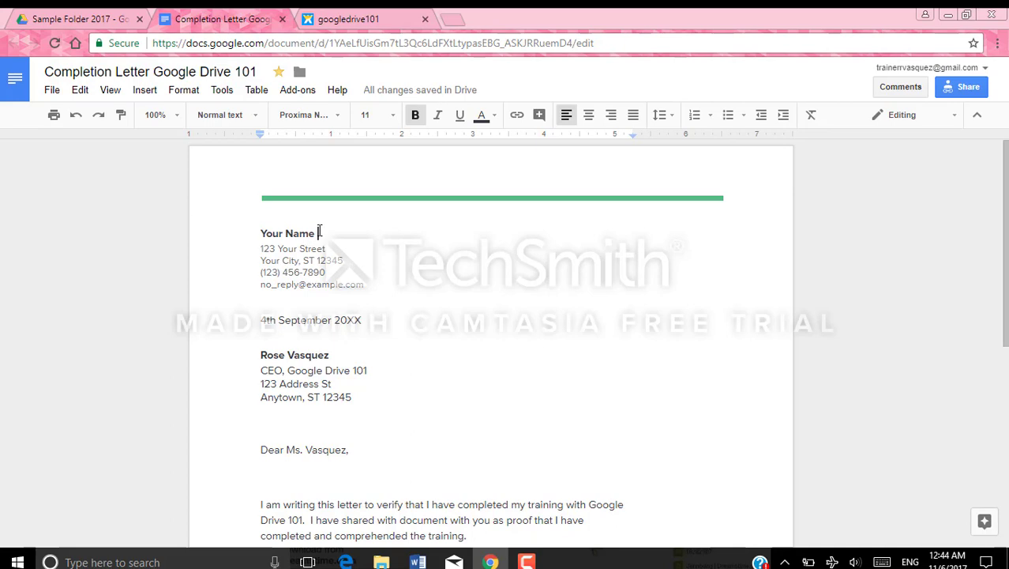
scroll(521, 266, "down", 1)
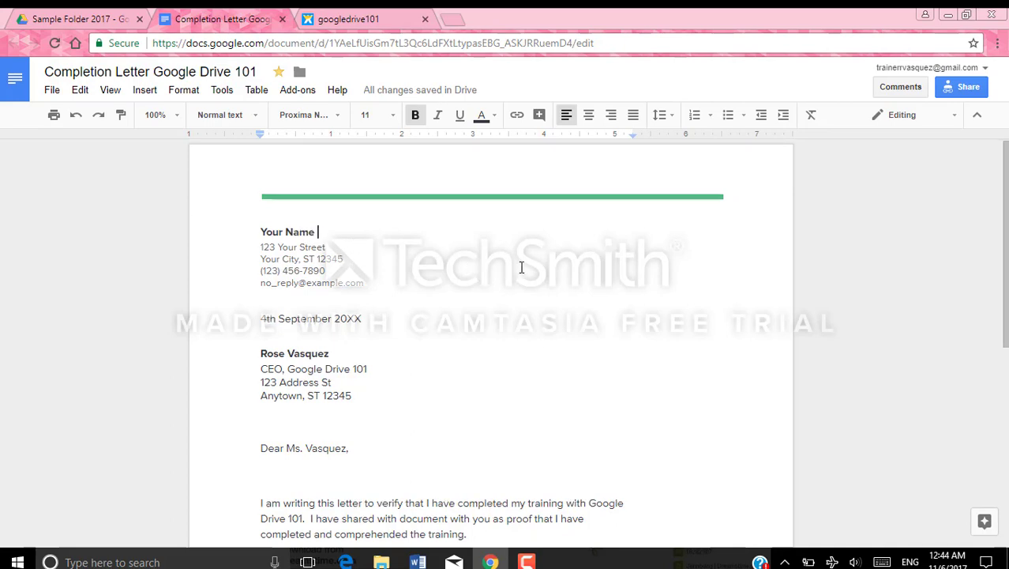
scroll(632, 348, "down", 5)
scroll(631, 360, "up", 4)
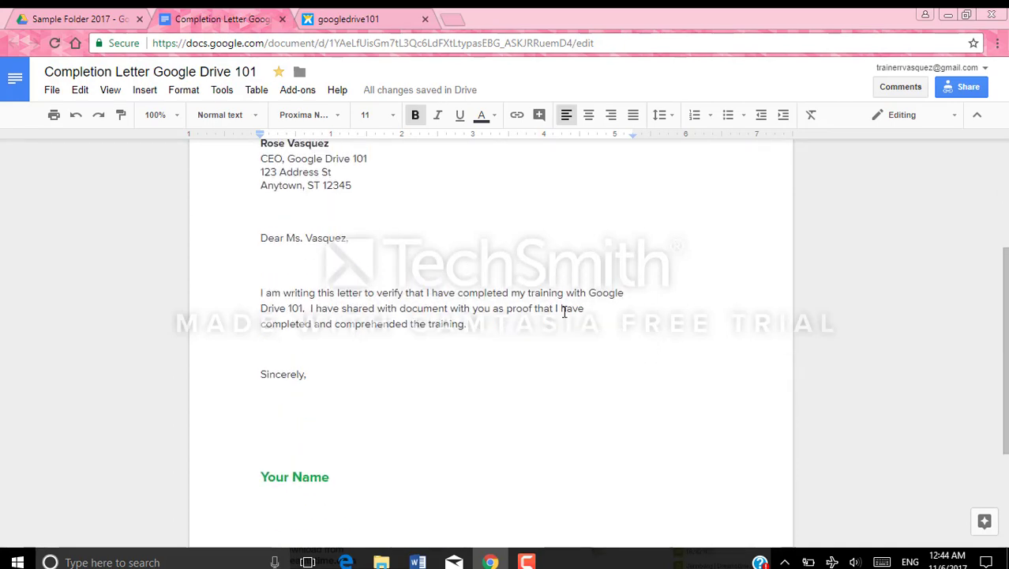
scroll(425, 290, "up", 2)
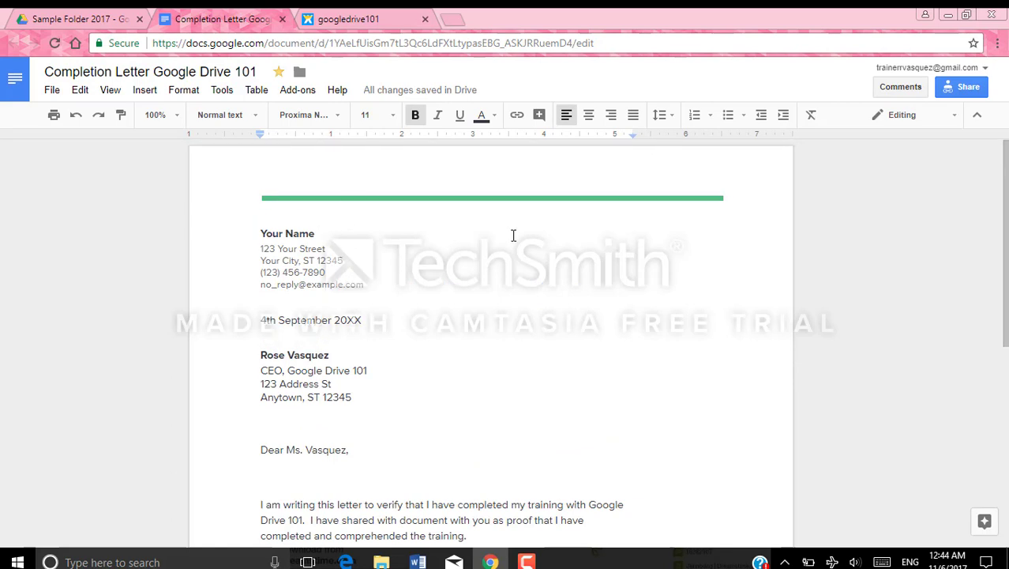
key("BackSpace")
key("BackSpace")
key("BackSpace")
key("BackSpace")
key("BackSpace")
key("BackSpace")
key("BackSpace")
key("BackSpace")
key("BackSpace")
key("BackSpace")
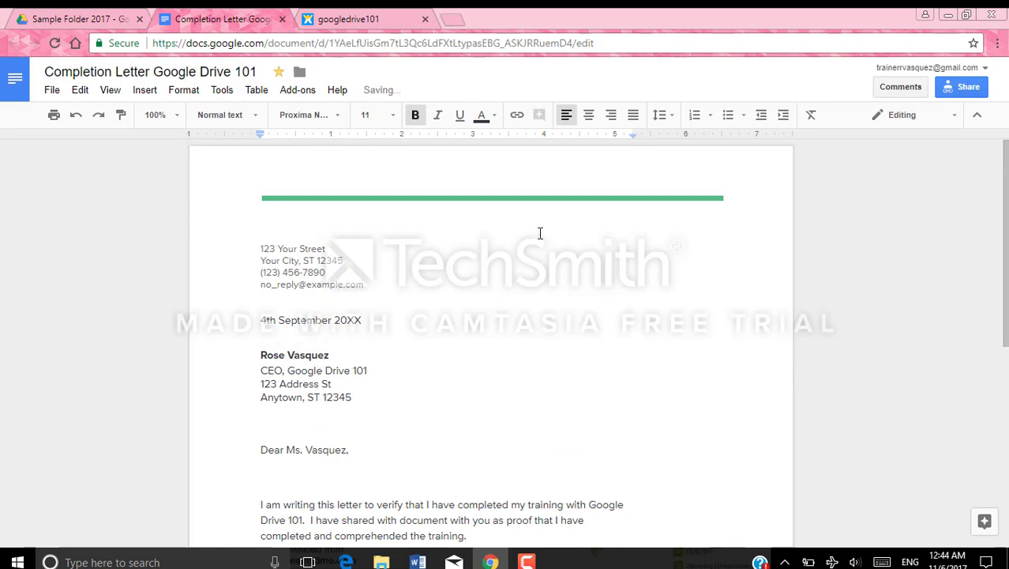
type("Jam")
type("e Smith")
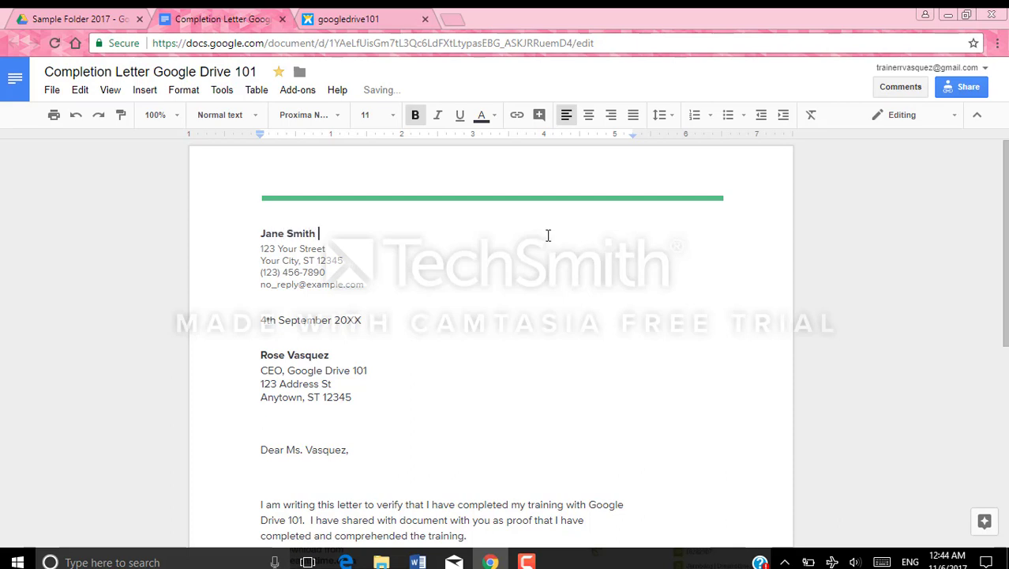
scroll(559, 246, "down", 3)
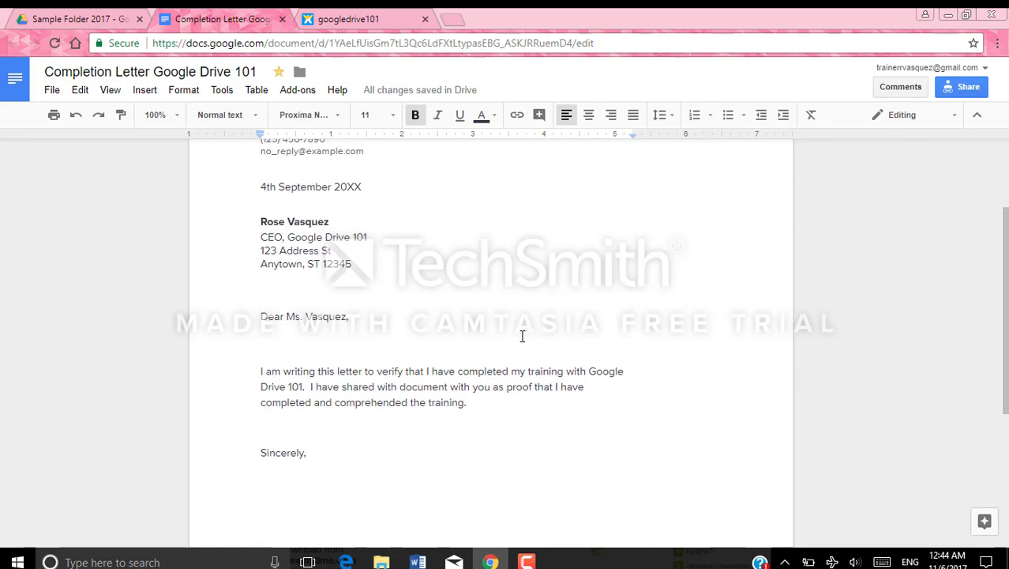
Replace the green Your Name signature under Sincerely with the sender's name, fixing its capitalisation
scroll(522, 336, "down", 5)
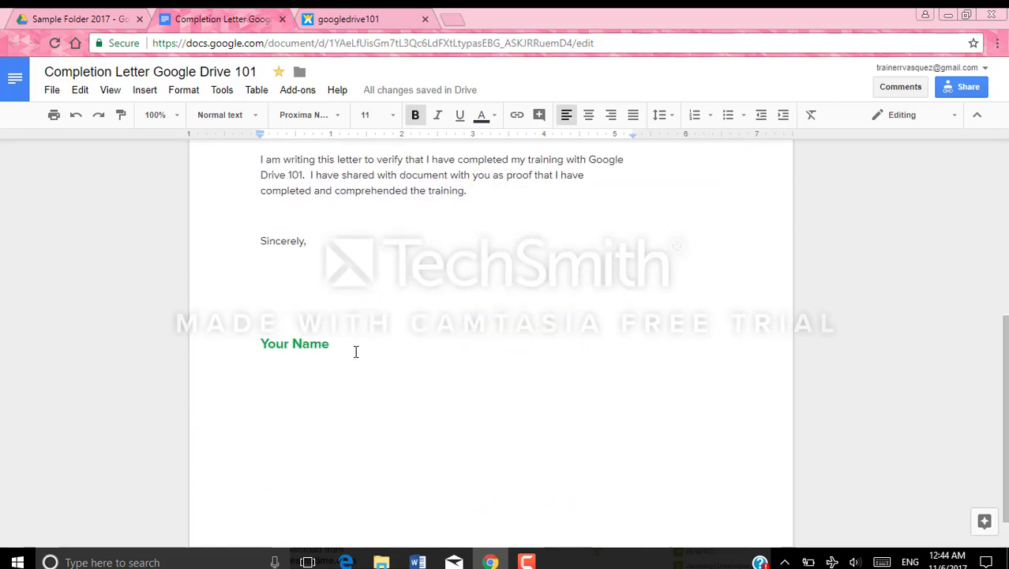
left_click(343, 346)
key("BackSpace")
key("BackSpace")
key("BackSpace")
key("BackSpace")
key("BackSpace")
key("BackSpace")
key("BackSpace")
key("BackSpace")
key("BackSpace")
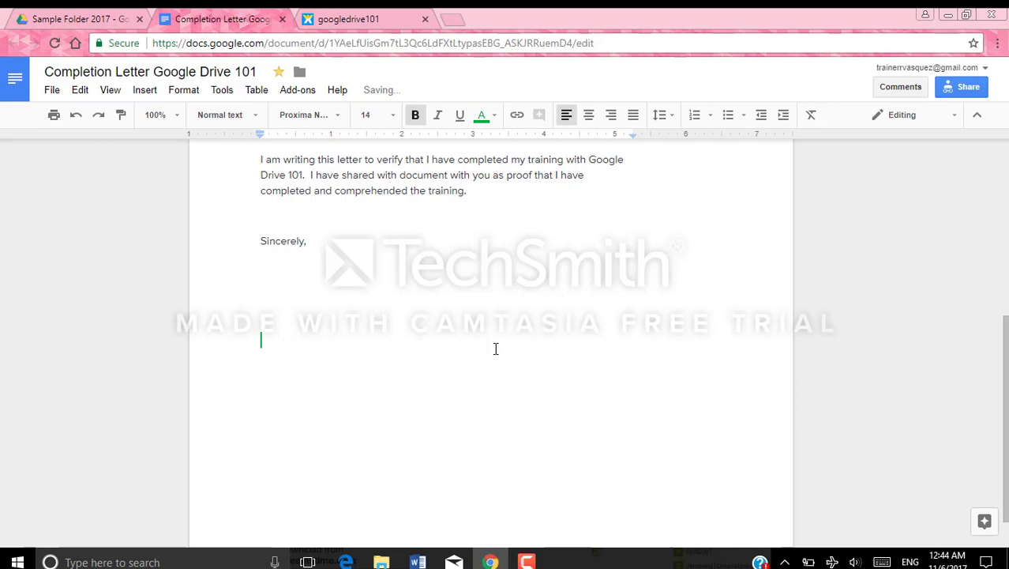
type("Jane SMith")
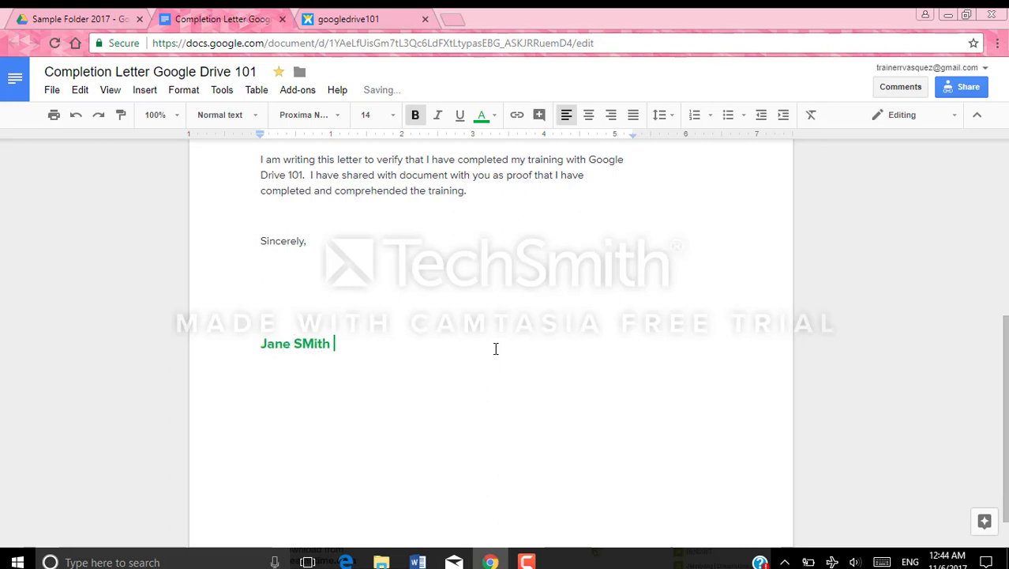
key("BackSpace")
key("BackSpace")
key("BackSpace")
key("BackSpace")
key("BackSpace")
type("mith")
scroll(506, 341, "up", 5)
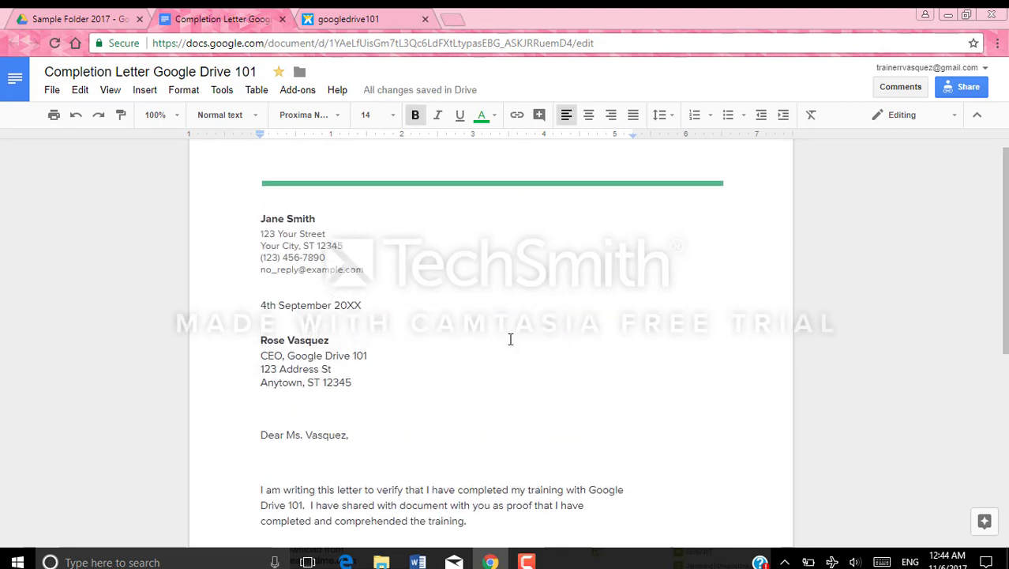
scroll(510, 339, "up", 1)
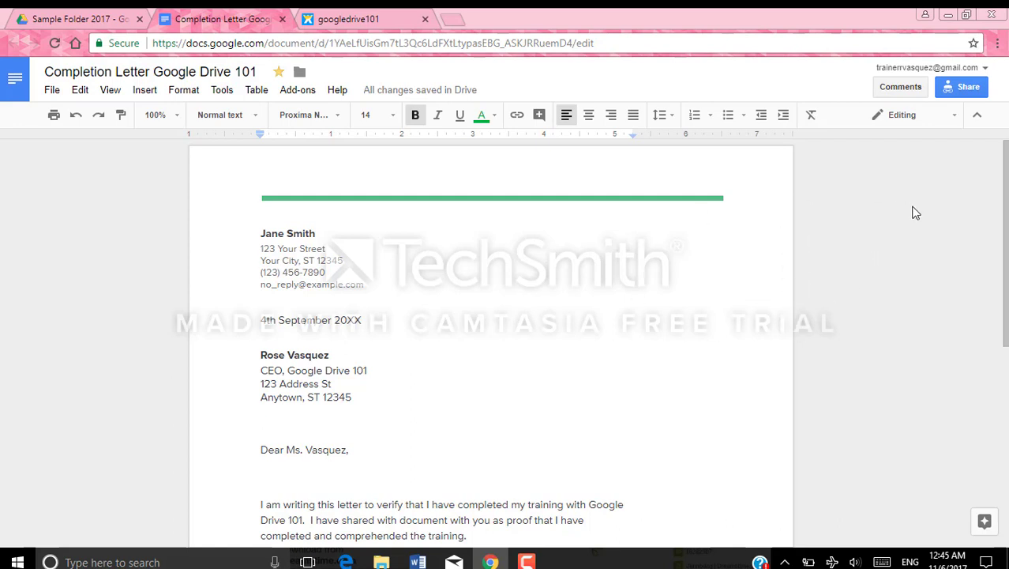
left_click(978, 91)
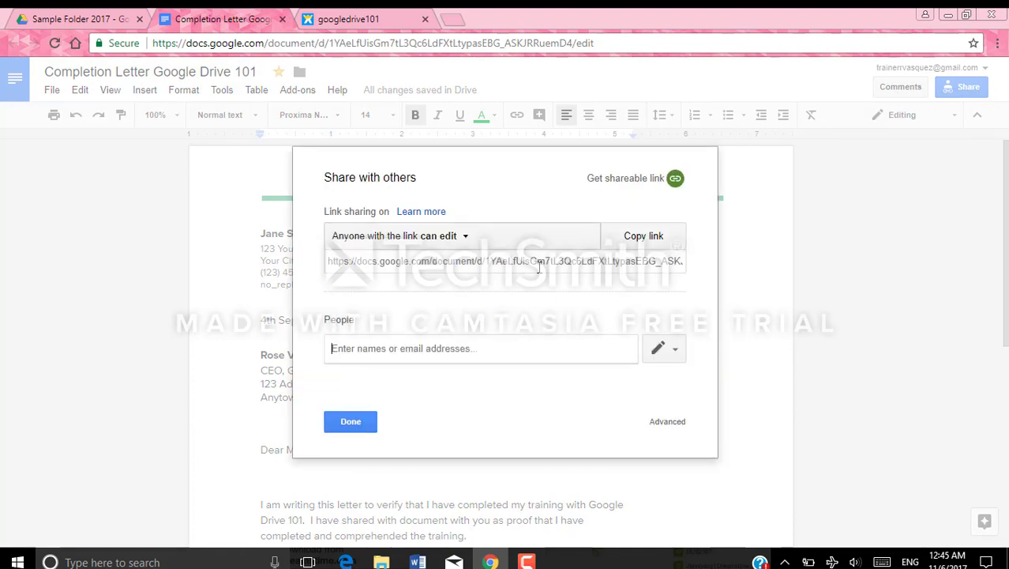
Invite the letter's addressee by e-mail with Can edit access and send the invitation
left_click(543, 351)
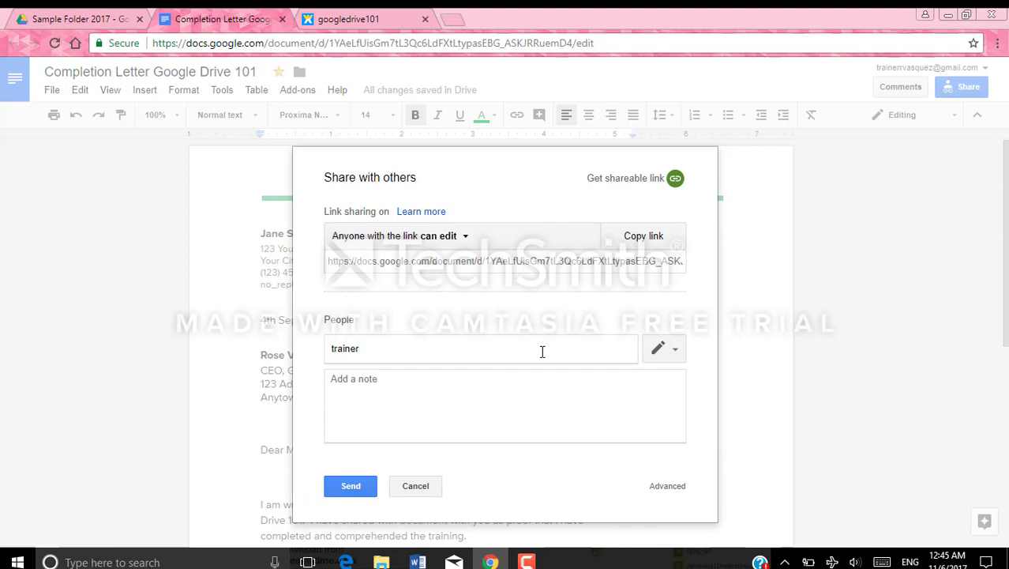
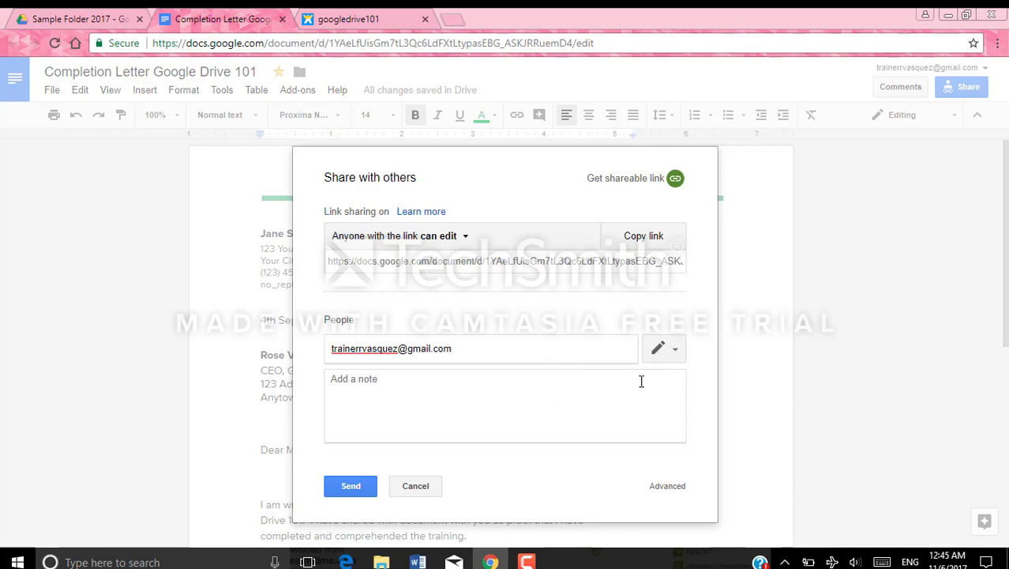
left_click(676, 356)
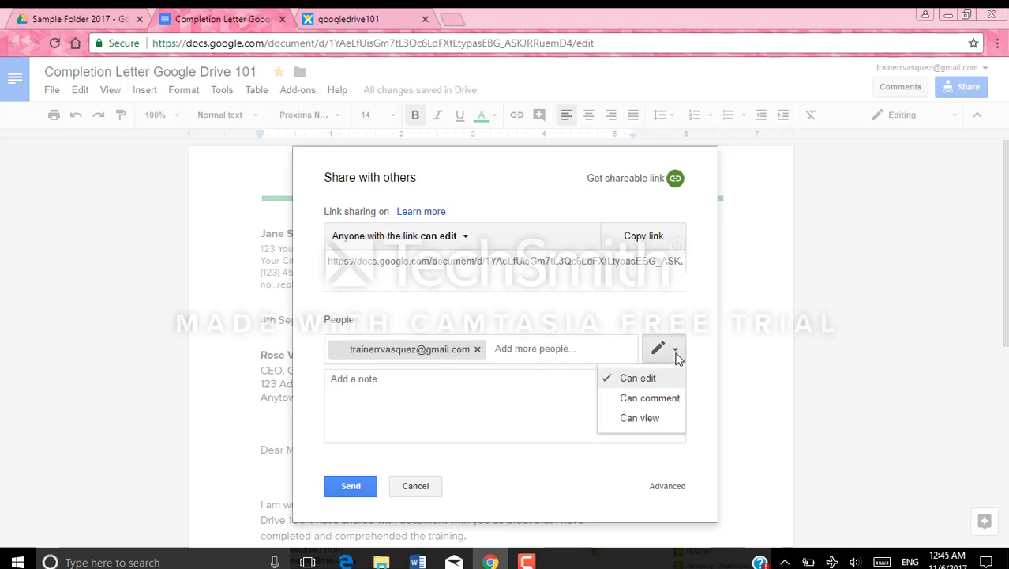
left_click(699, 429)
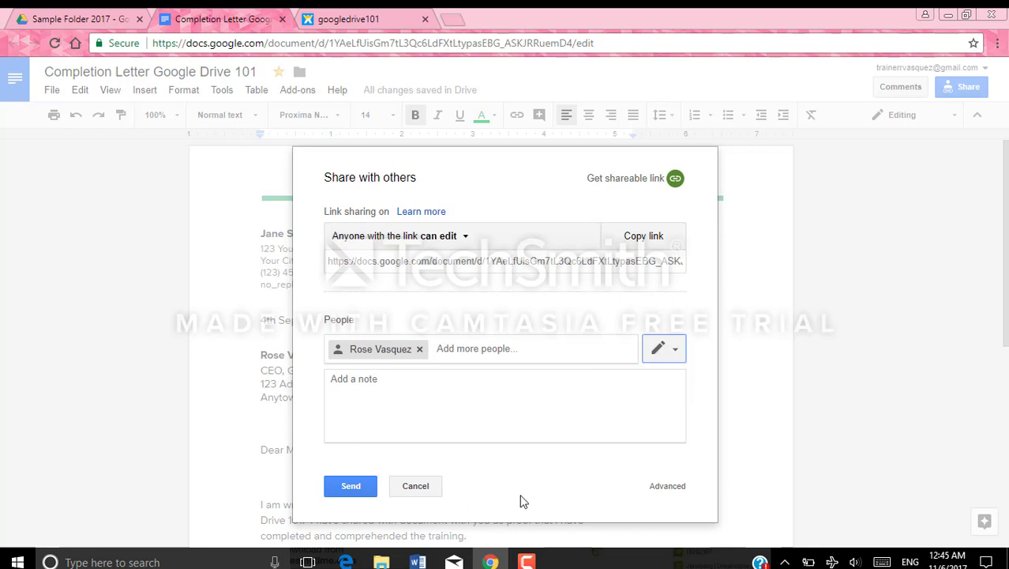
left_click(351, 486)
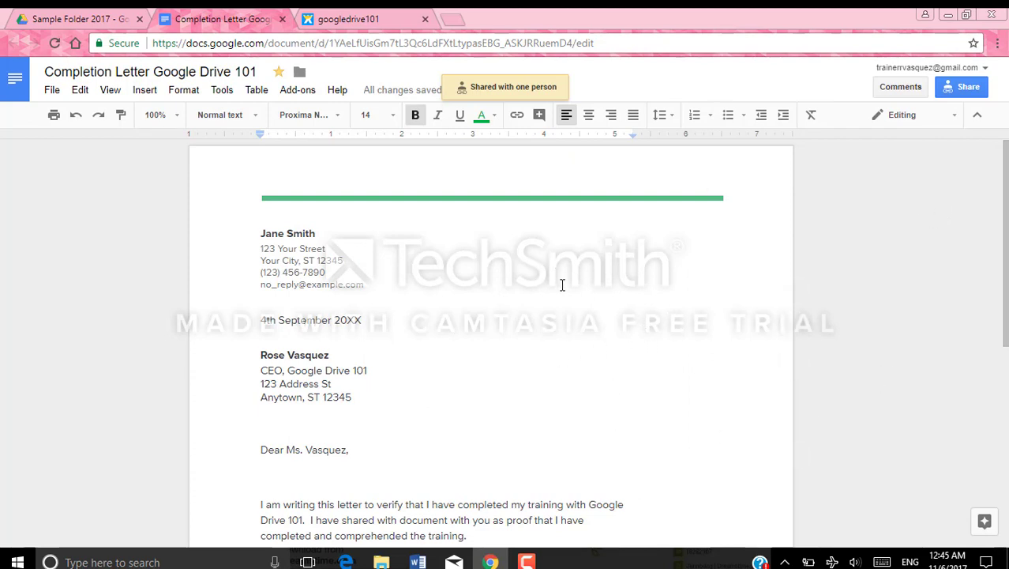
Return to the Sample Folder 2017 listing in Drive and deselect the completion letter
left_click(68, 22)
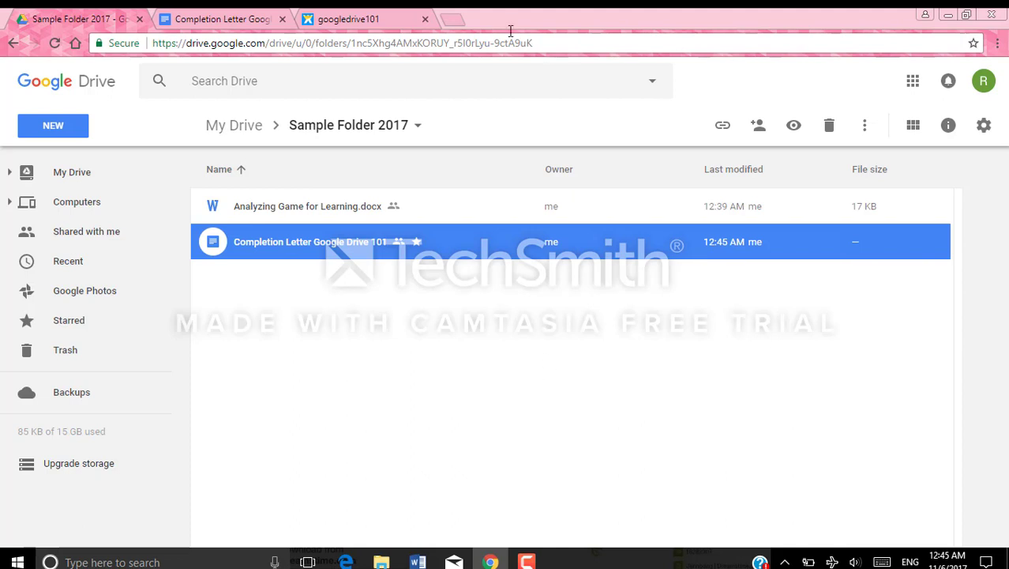
left_click(70, 172)
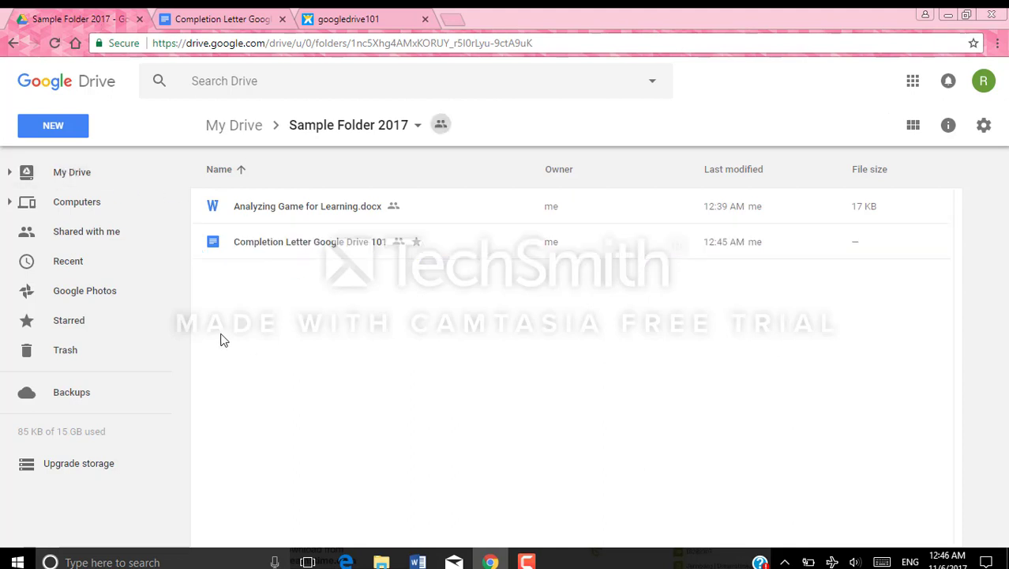